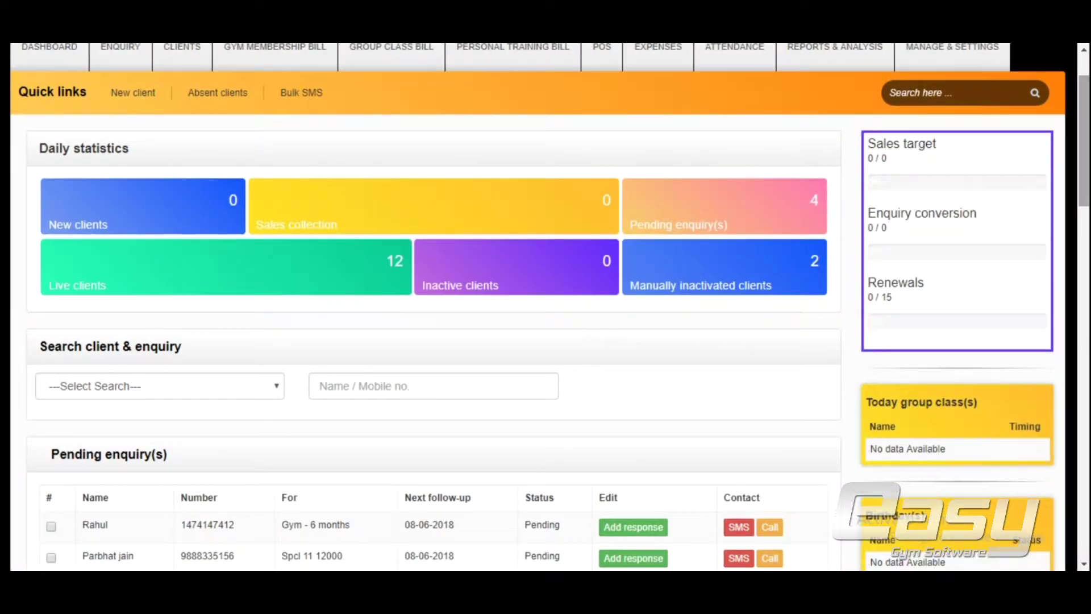
mouse_move(1084, 171)
mouse_down()
mouse_move(1070, 416)
mouse_move(1070, 145)
mouse_up()
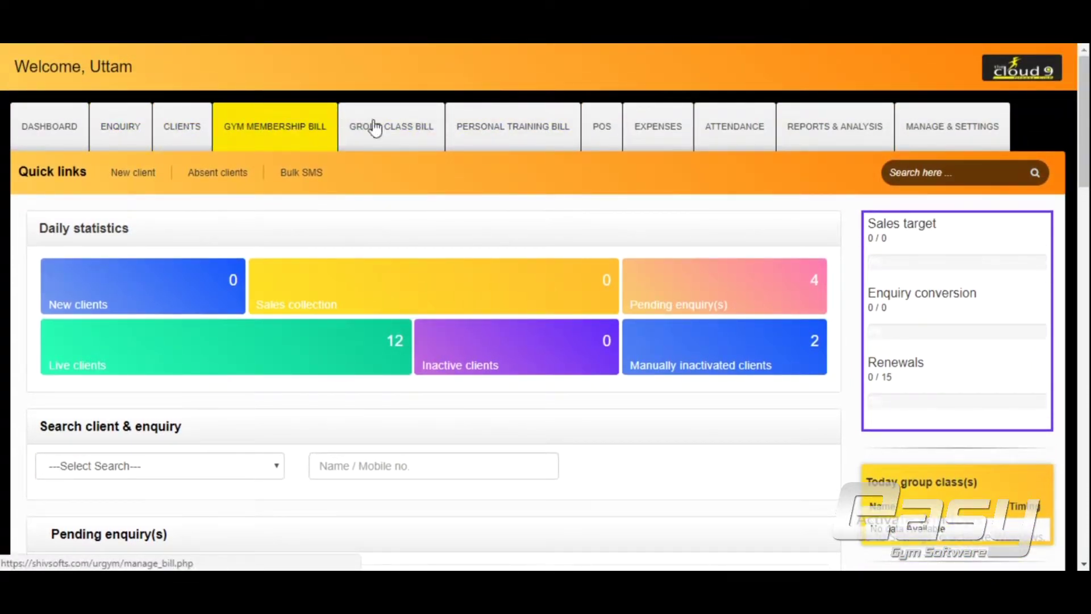
mouse_move(952, 126)
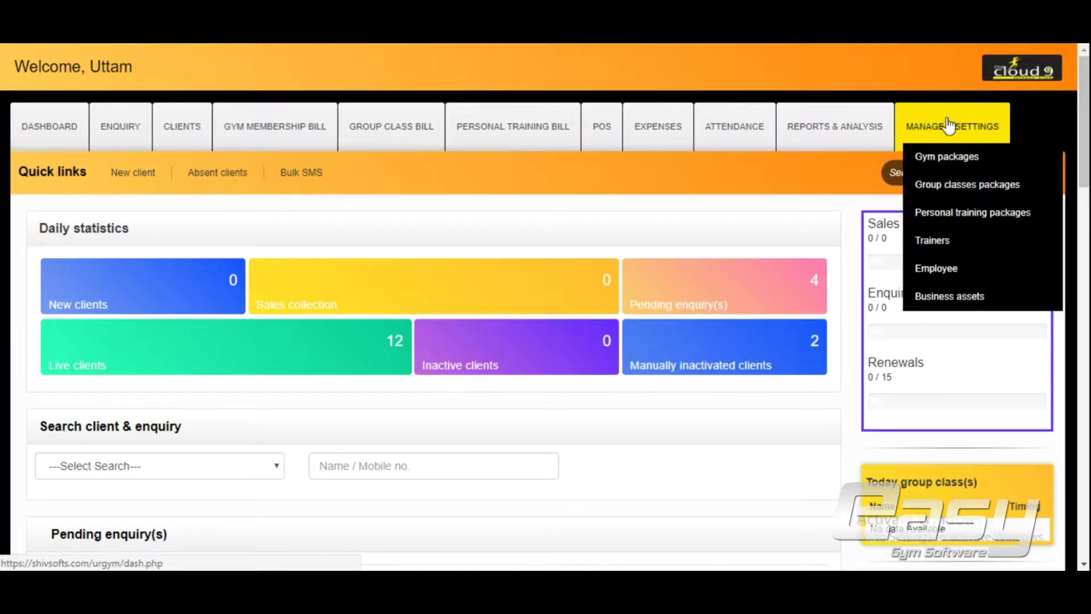
Open the Personal training packages page under Manage & Settings.
click(950, 213)
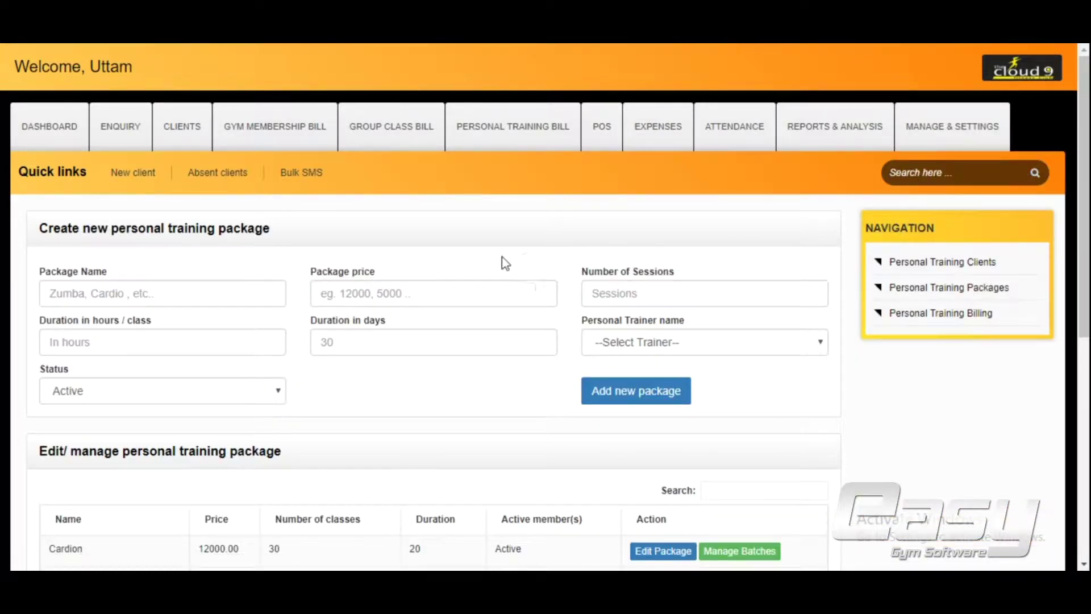
Add a kickboxing package: price 15000, 22 sessions, 1 hour, 30 days, trainer Dave.
click(185, 296)
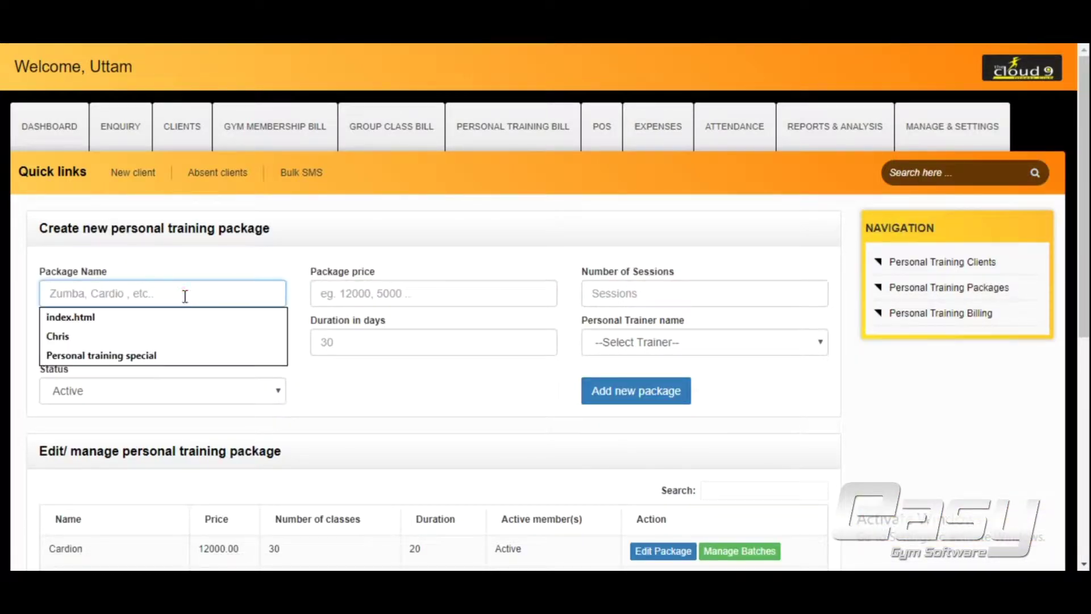
text(Personal training)
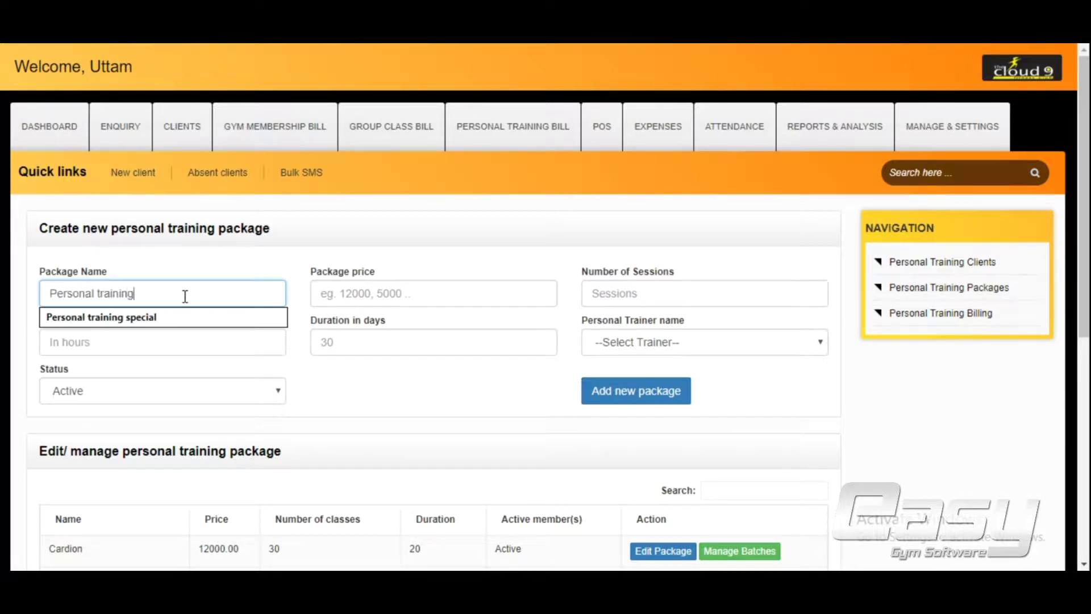
text(for kick boxing)
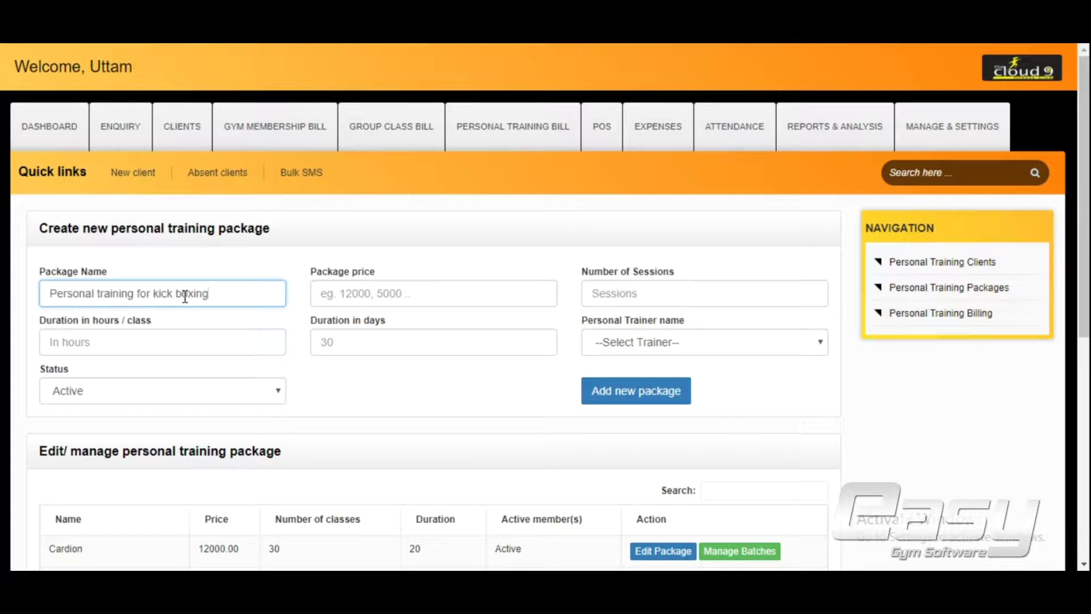
click(326, 293)
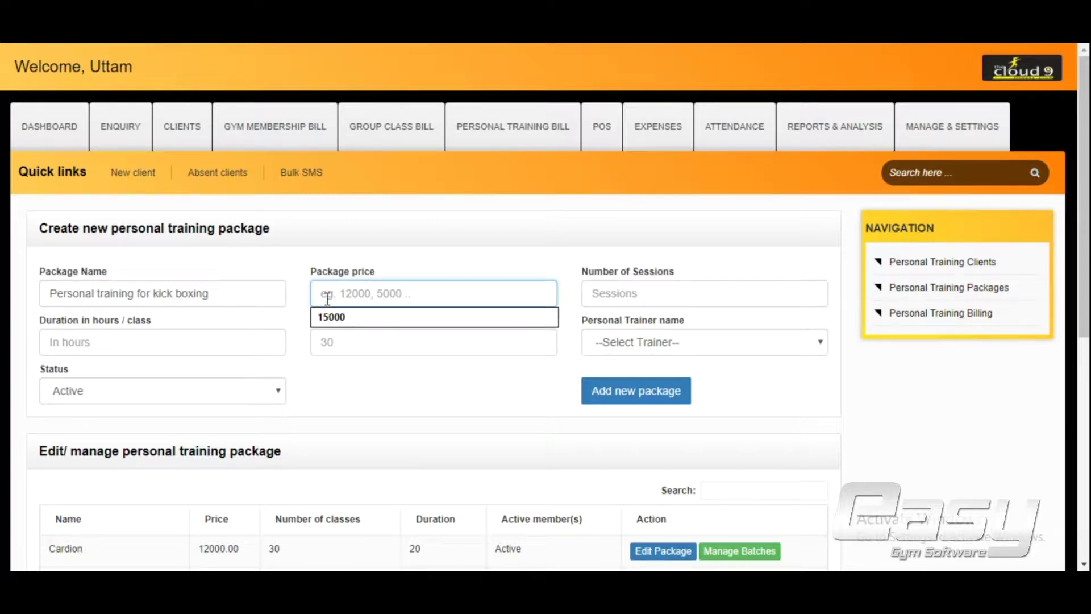
text(15000)
click(624, 294)
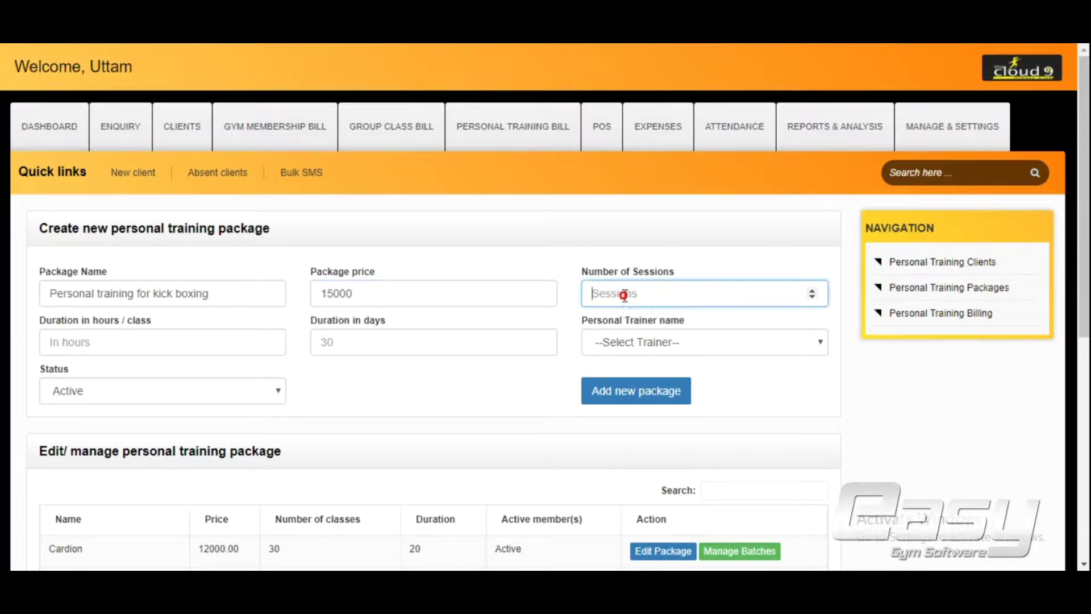
text(22)
click(189, 343)
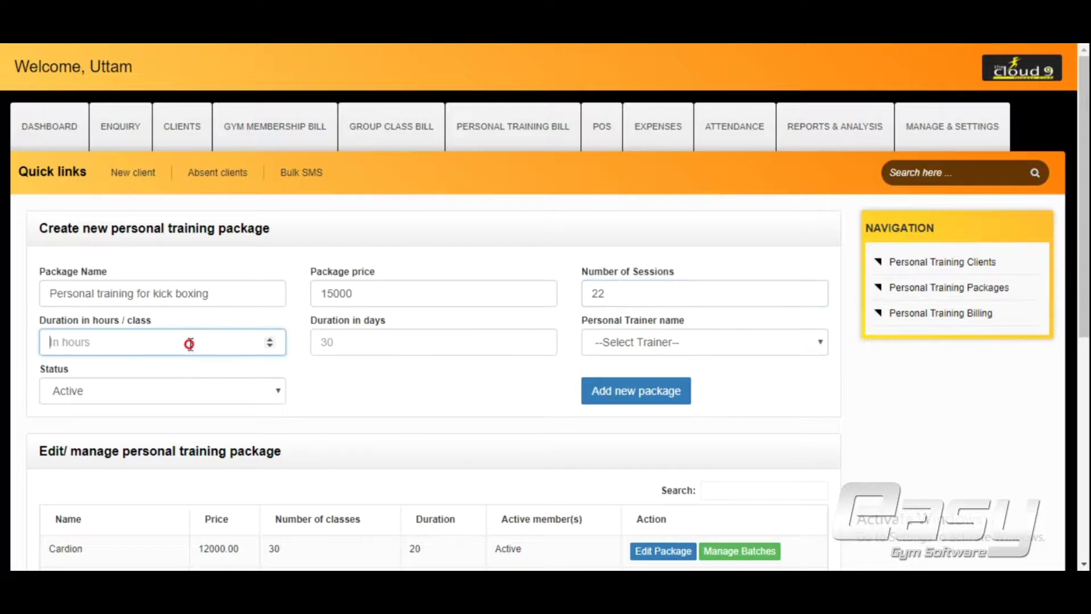
text(1)
click(348, 341)
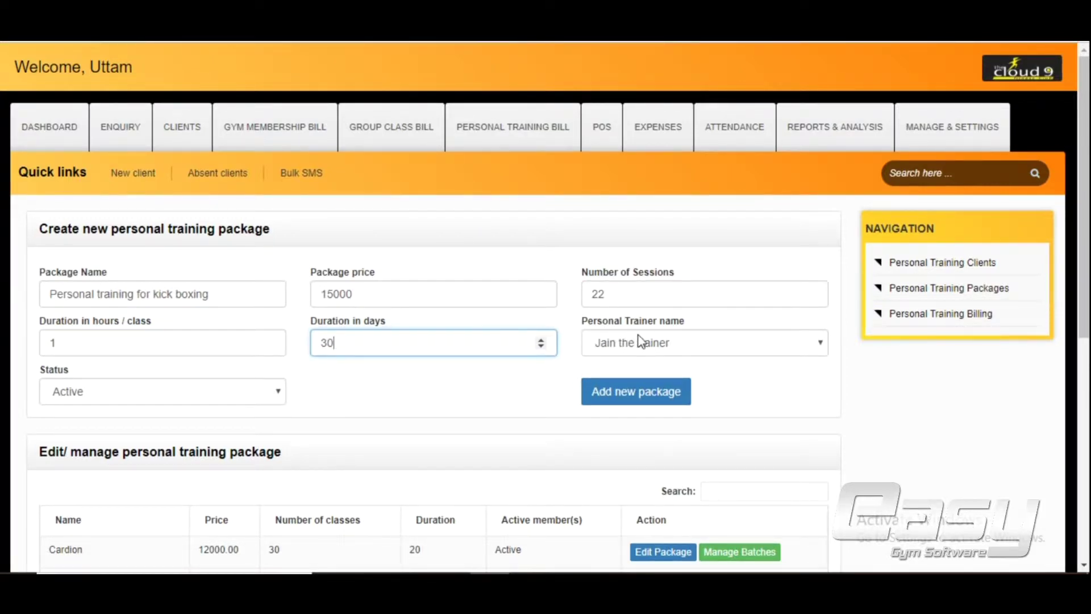
click(645, 342)
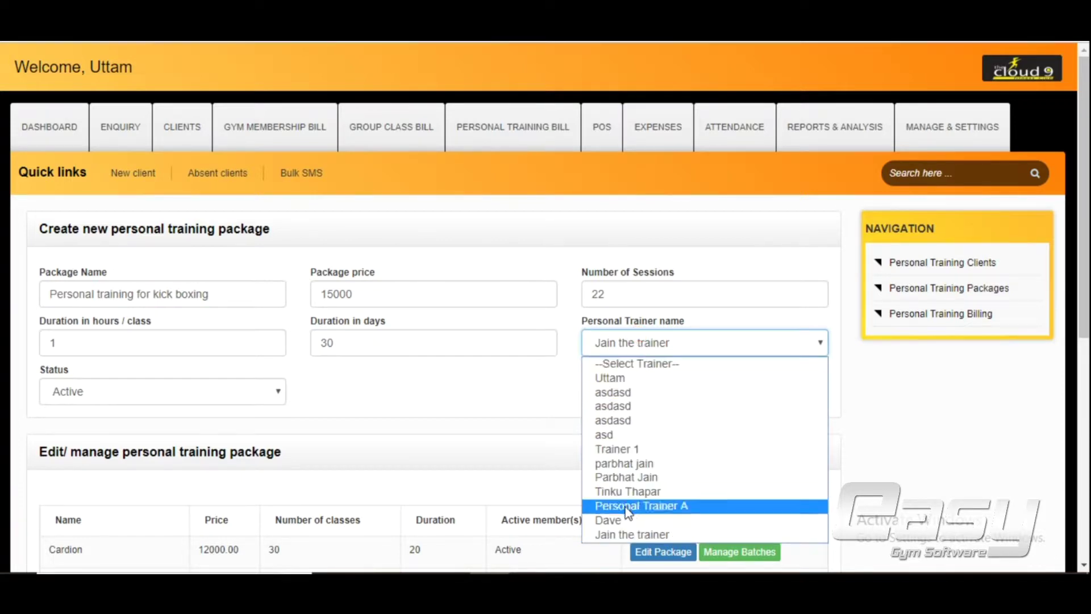
click(608, 520)
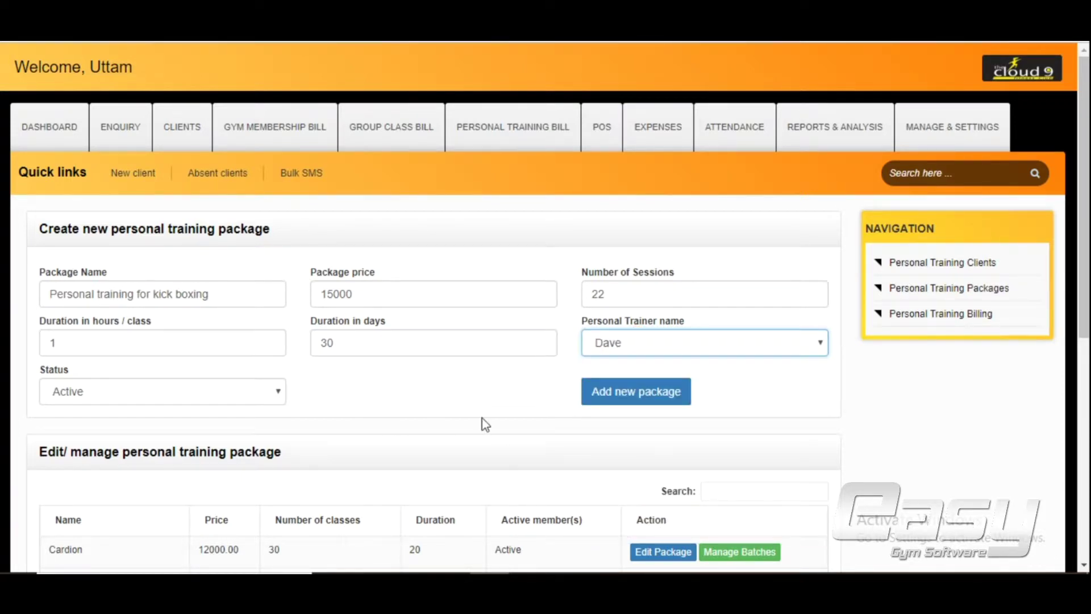
click(636, 390)
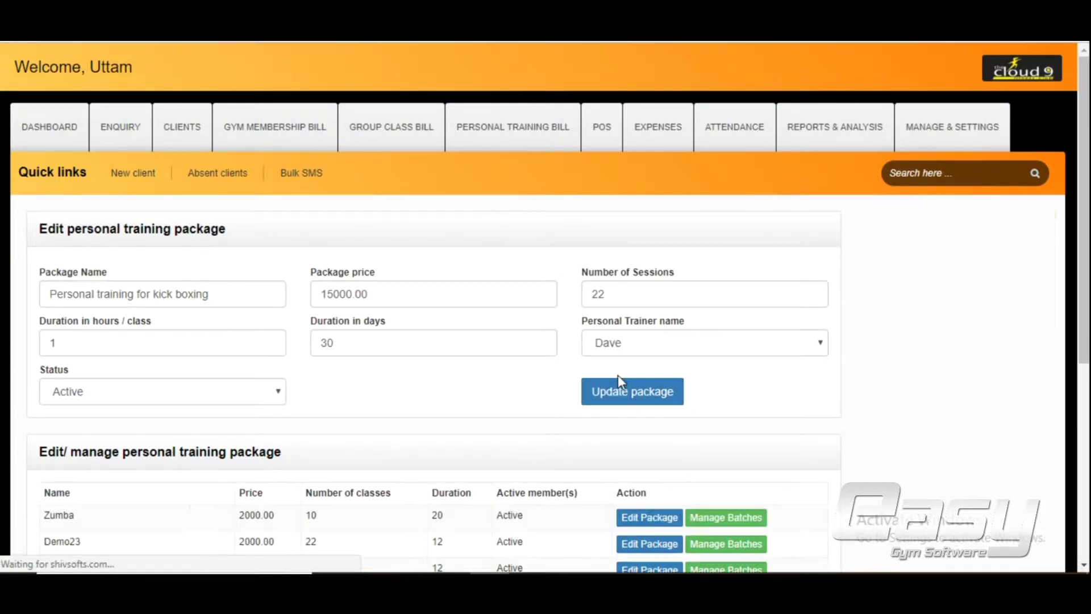
scroll(618, 374, down, 3)
scroll(596, 394, down, 1)
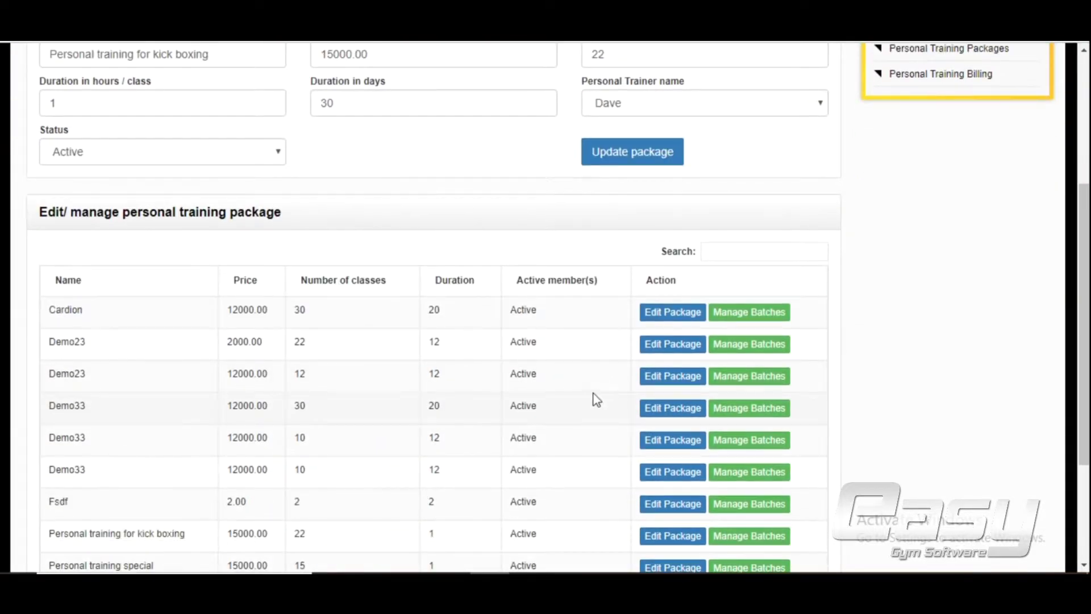
scroll(591, 378, down, 1)
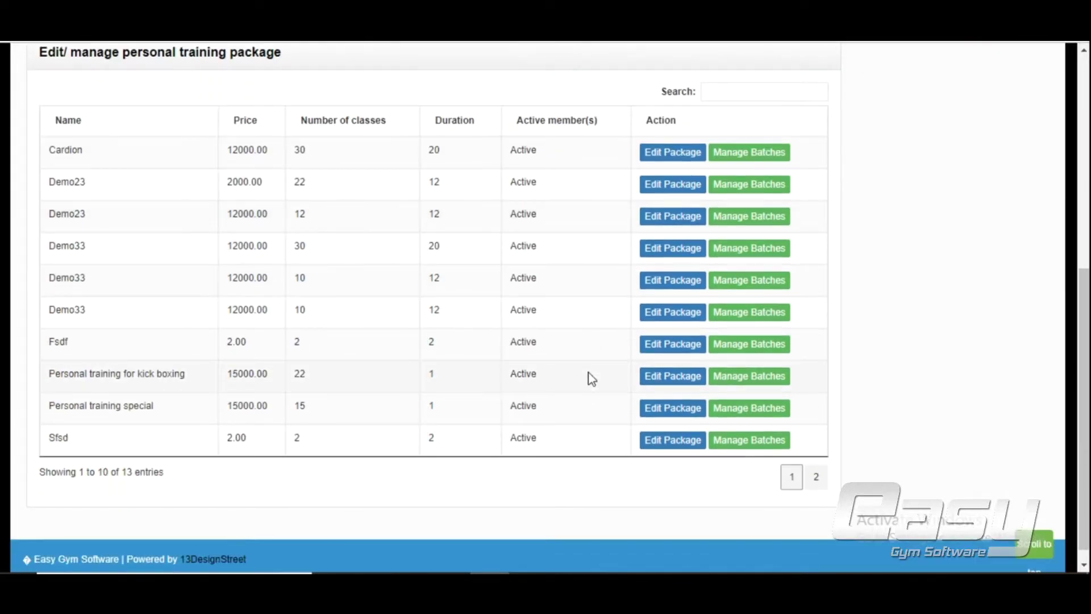
scroll(592, 376, up, 5)
scroll(591, 376, up, 2)
click(542, 137)
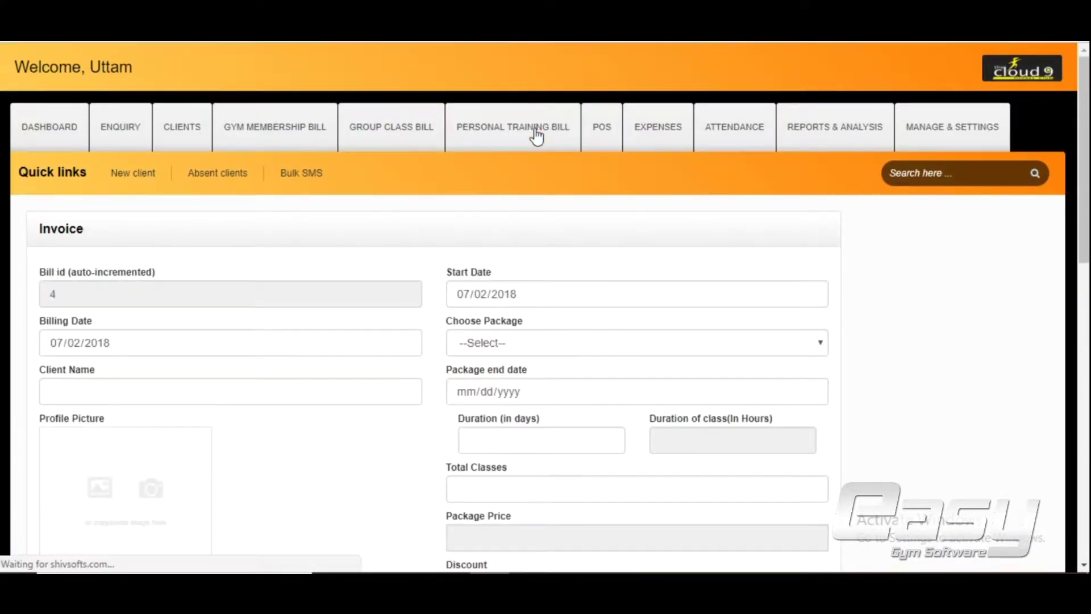
Use the man's photo as bill 4's profile picture and enter membership ID 359.
drag(41, 274, 162, 274)
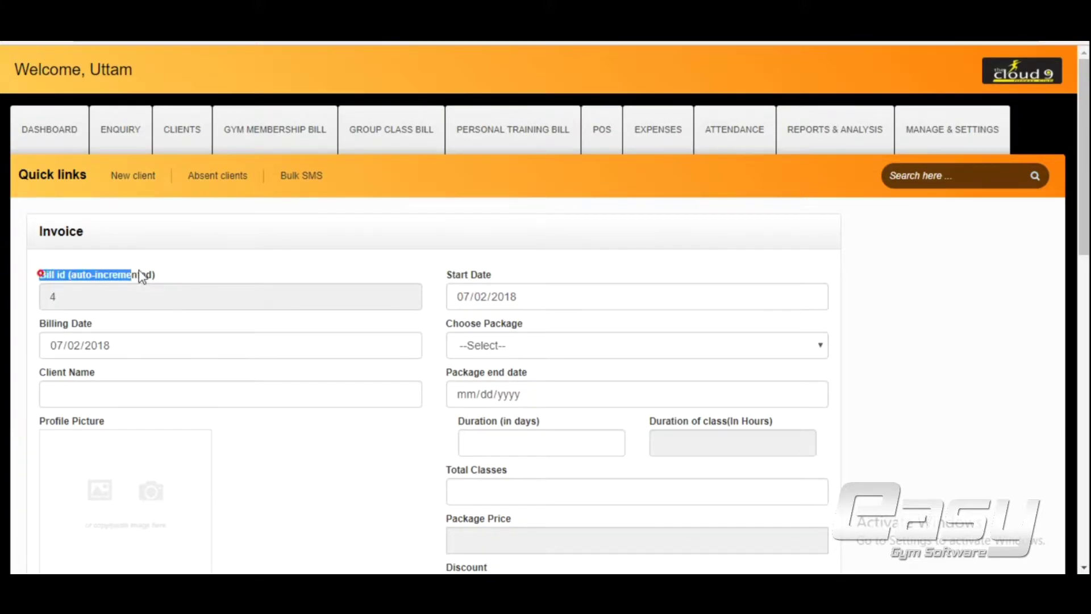
click(162, 271)
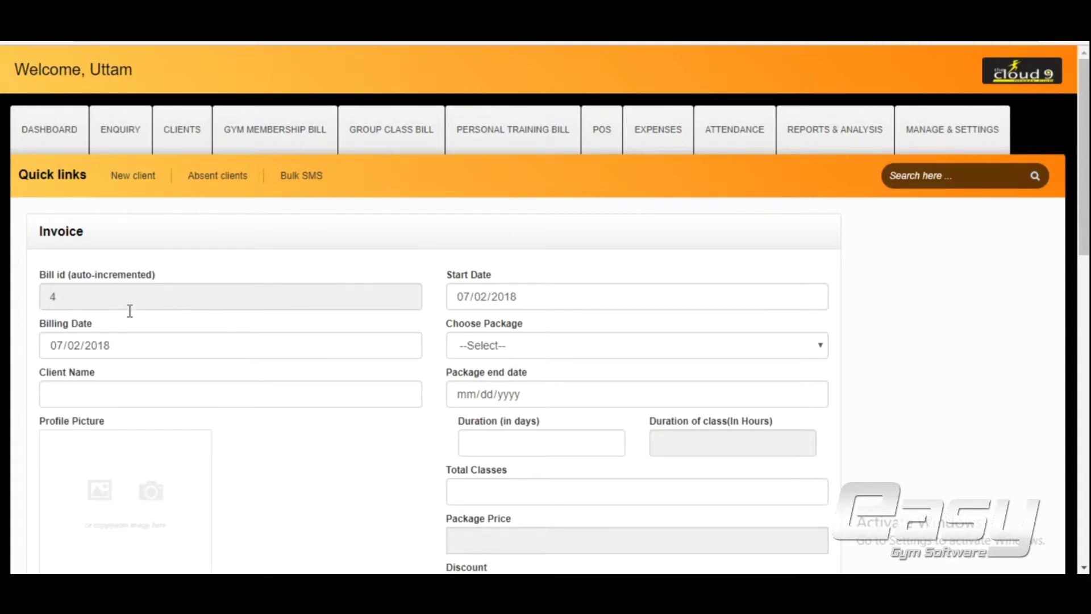
double_click(77, 299)
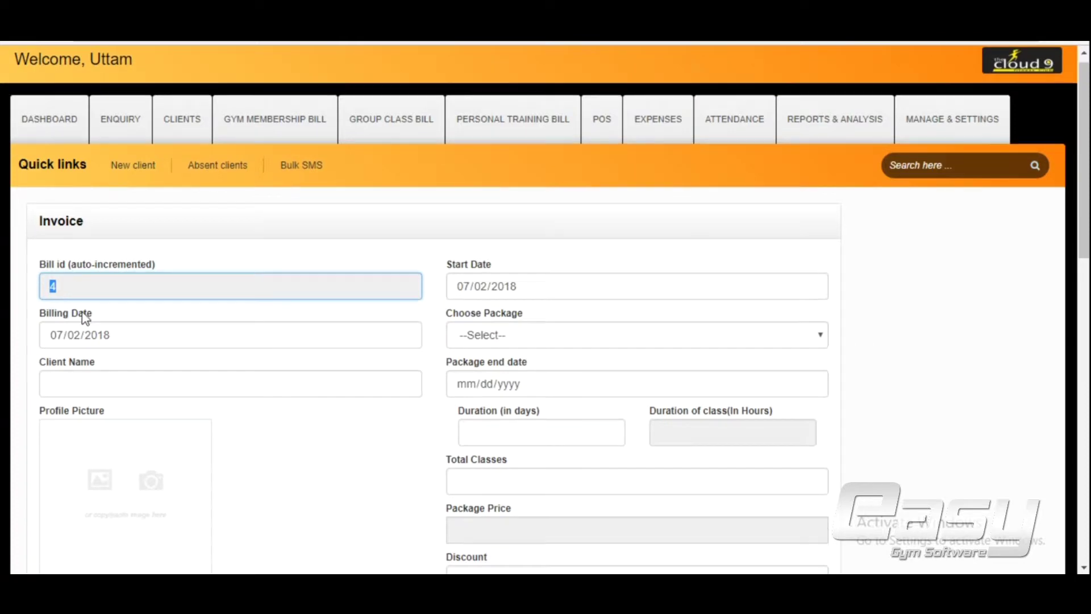
scroll(76, 299, down, 1)
scroll(128, 341, down, 2)
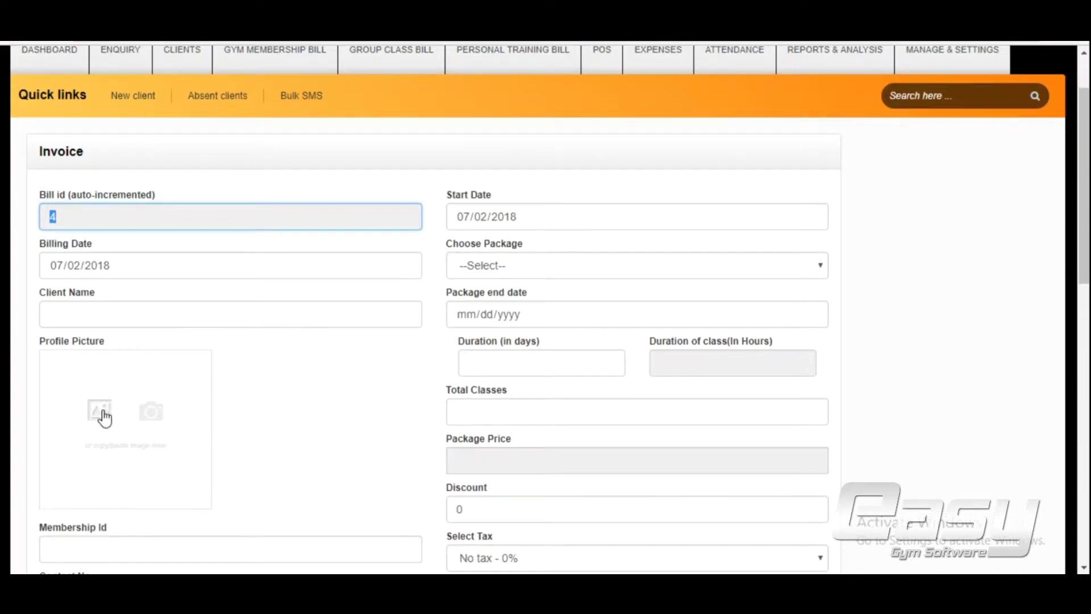
click(104, 416)
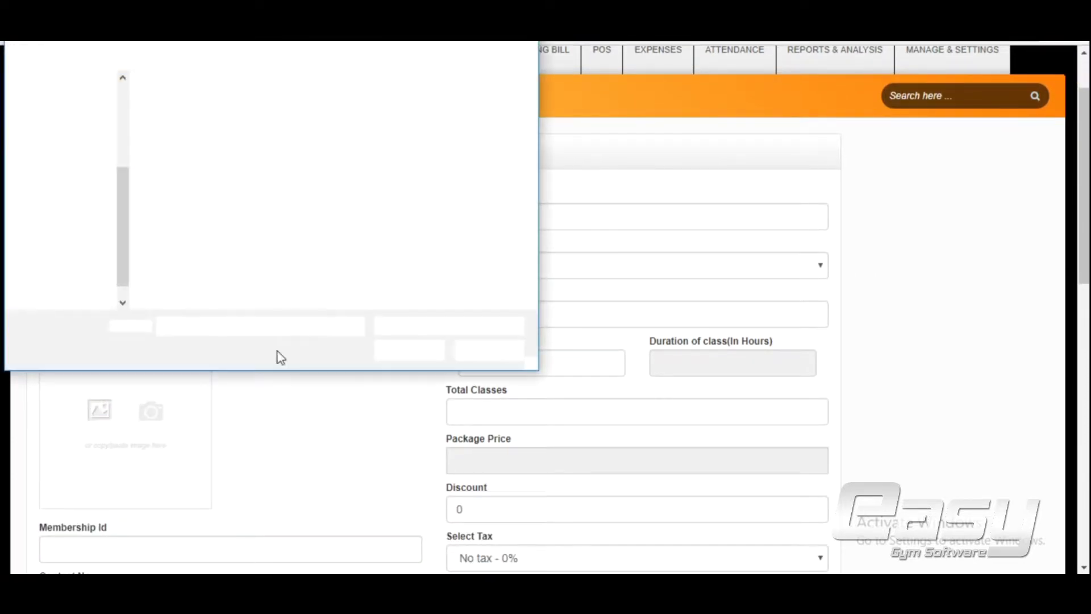
double_click(185, 225)
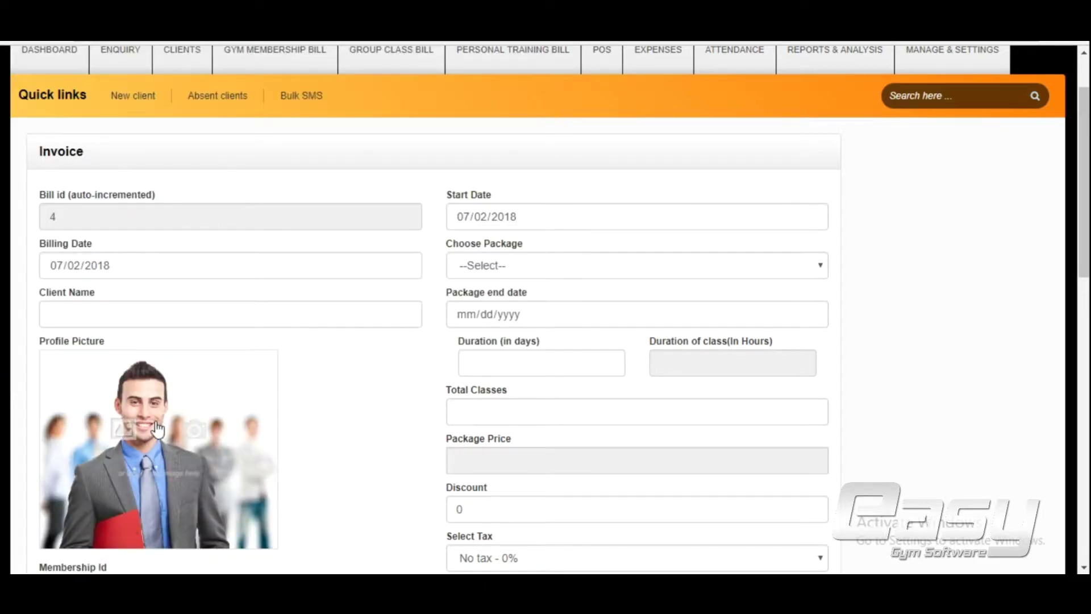
scroll(154, 342, down, 2)
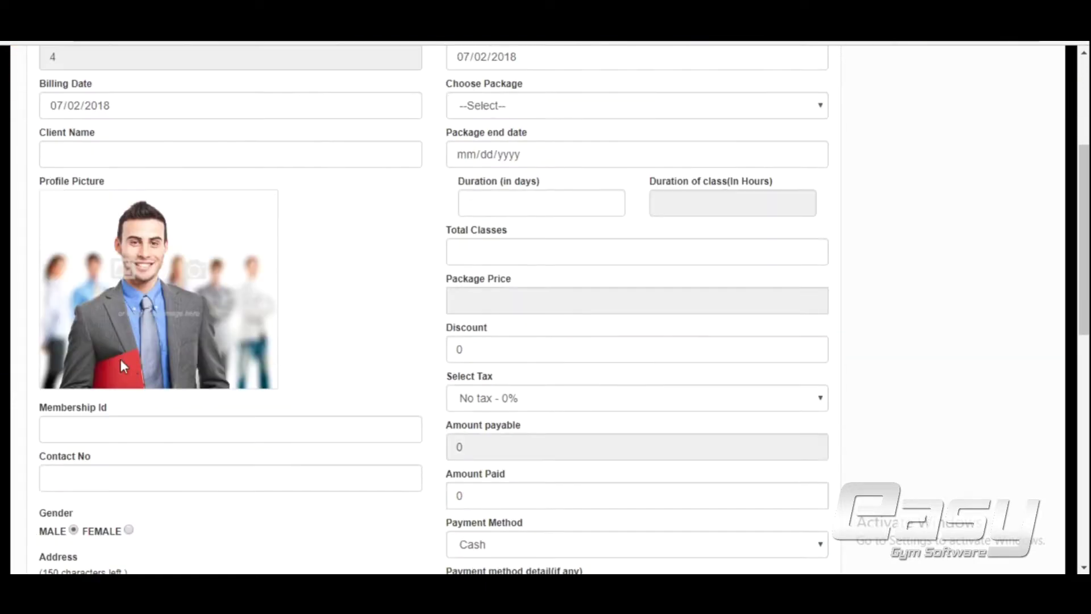
click(98, 437)
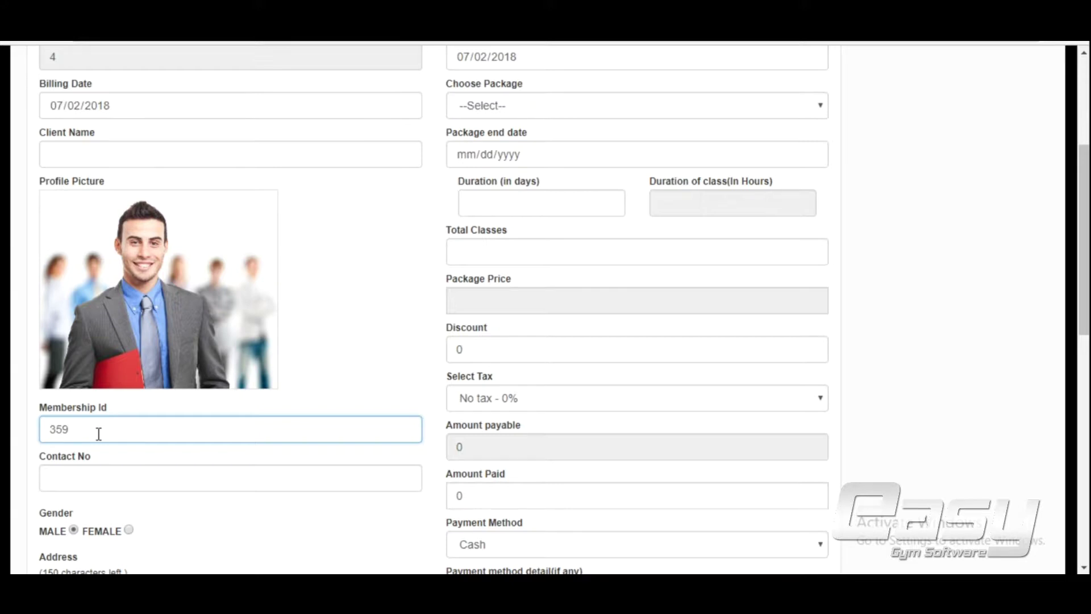
scroll(98, 434, down, 1)
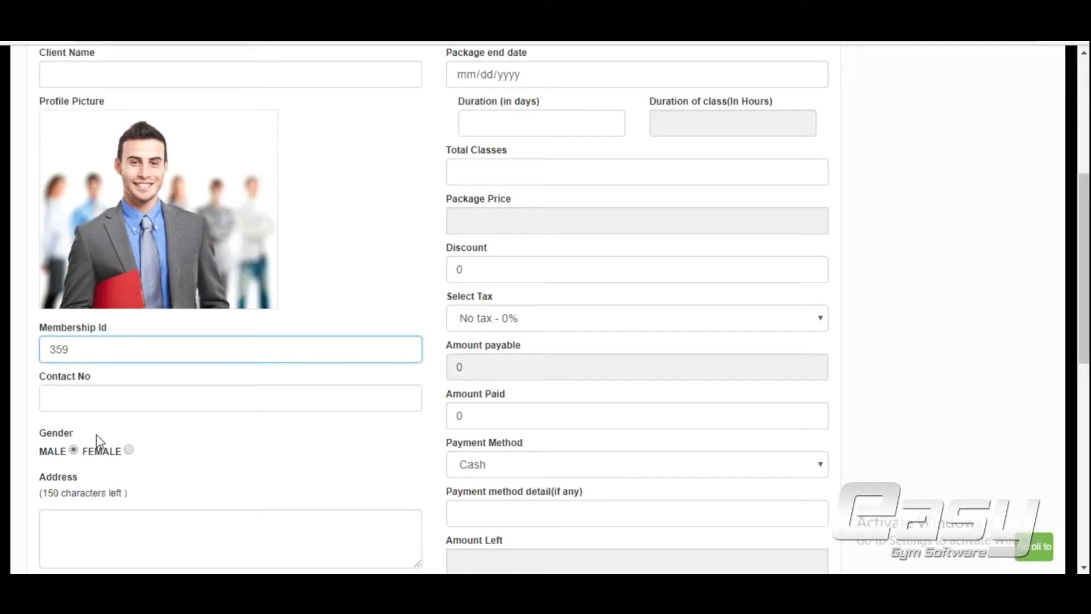
Enter client name Steve and his contact number.
click(120, 74)
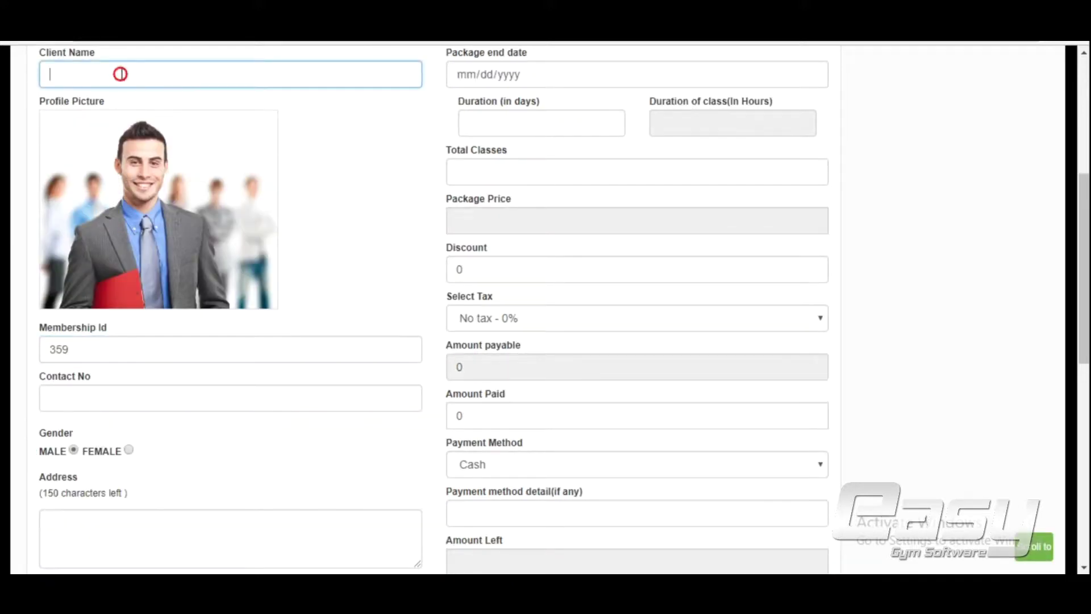
click(121, 74)
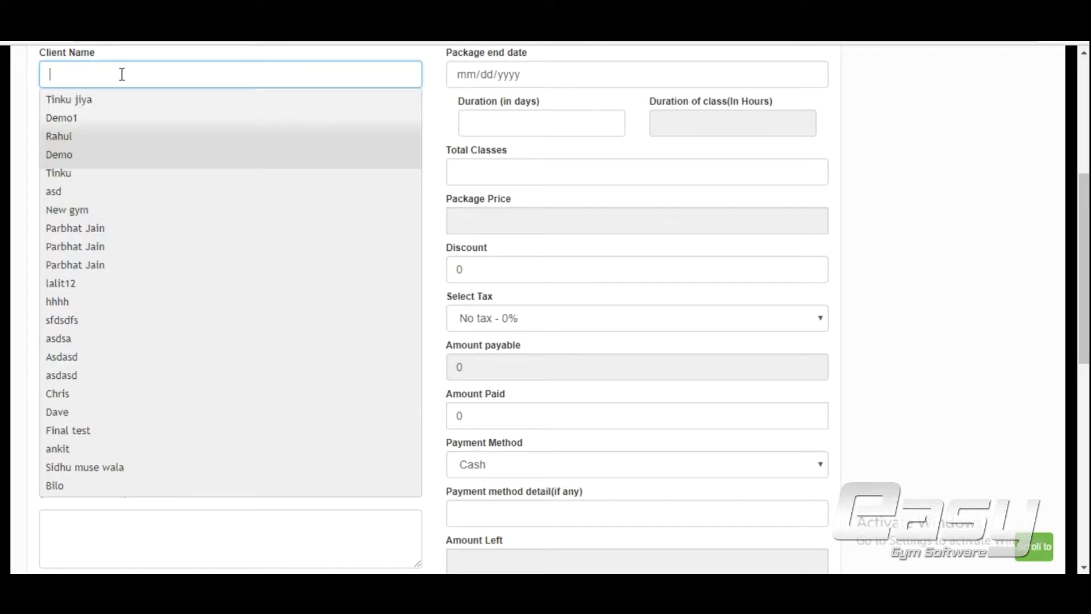
key(Escape)
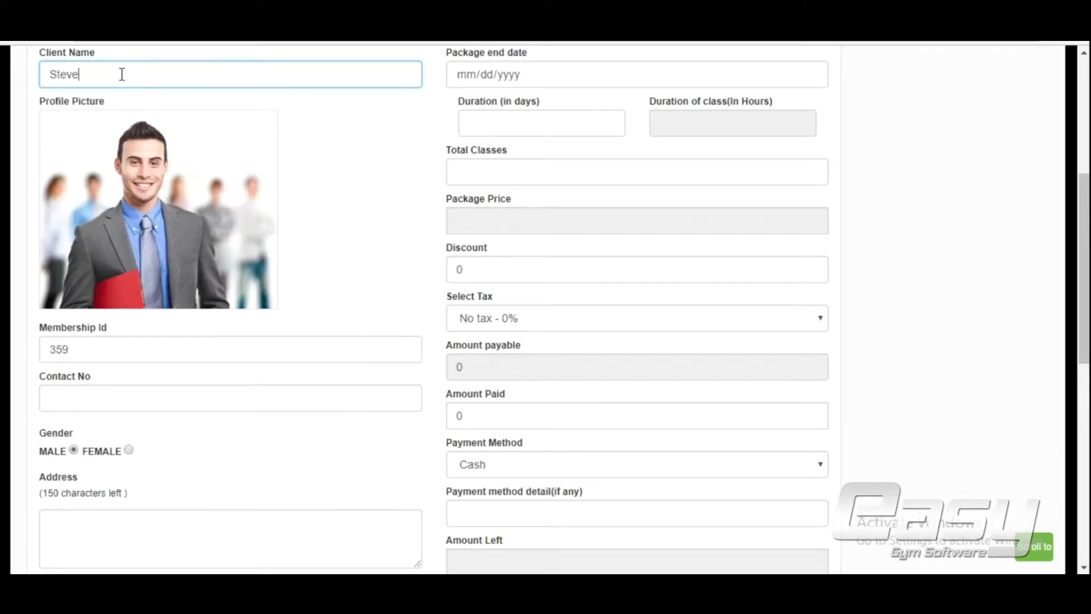
click(144, 399)
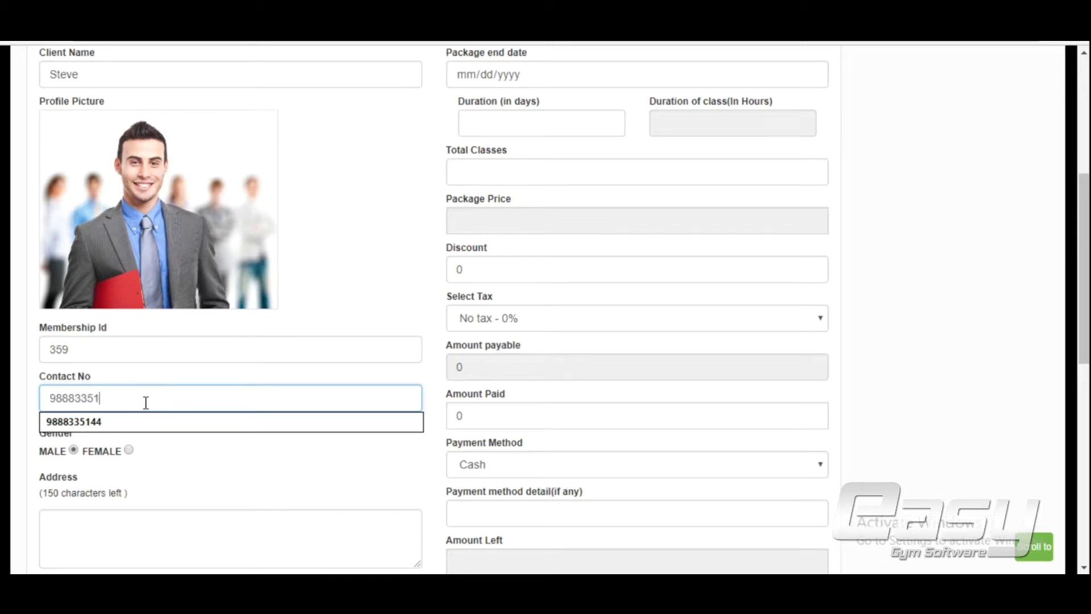
text(5)
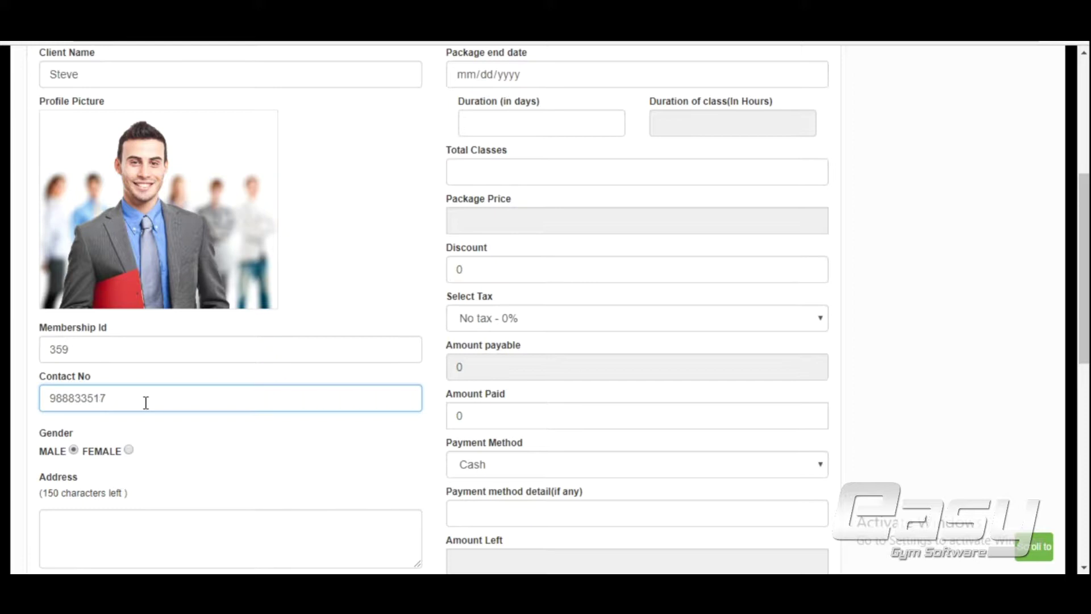
click(200, 461)
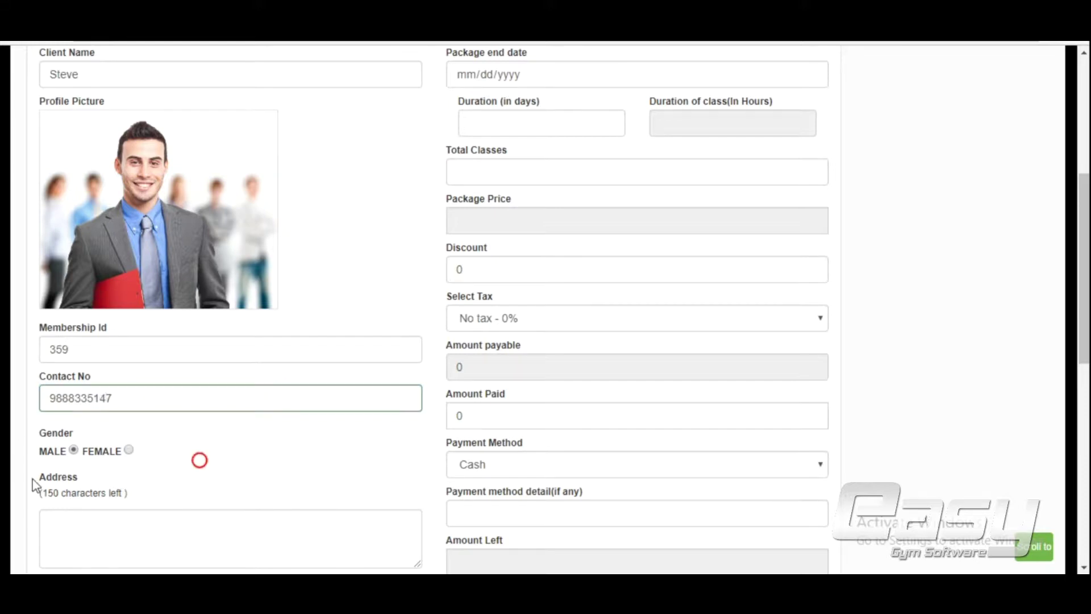
scroll(155, 425, down, 2)
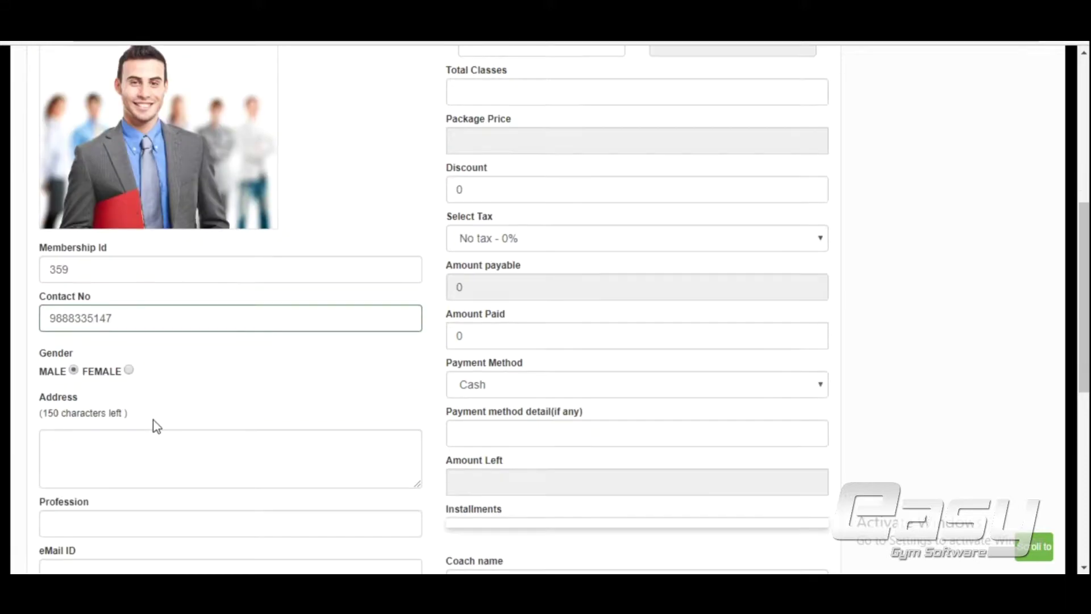
scroll(156, 425, down, 2)
click(110, 363)
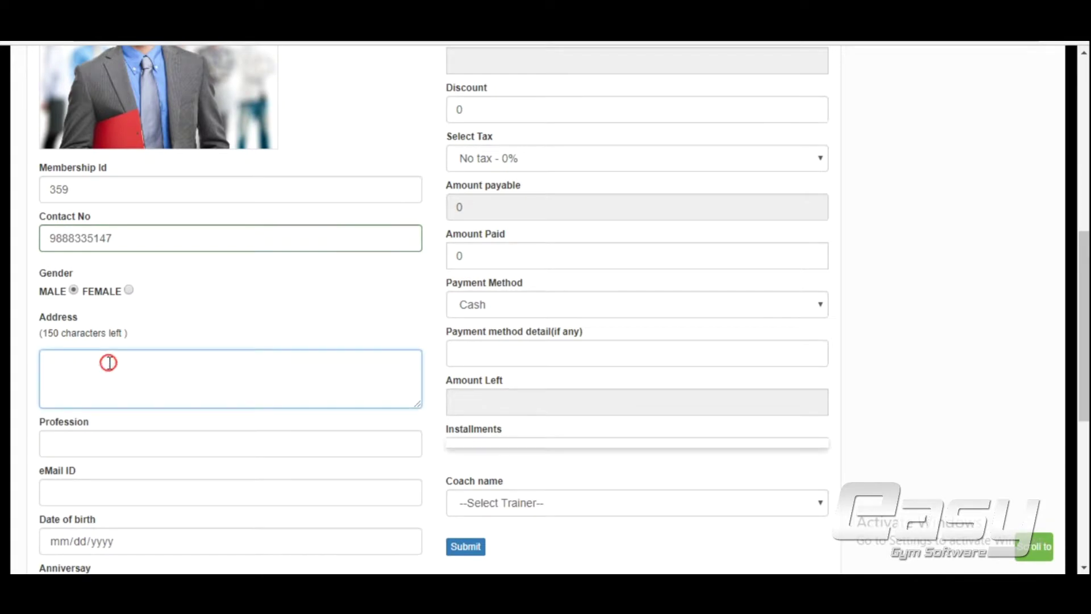
scroll(109, 363, down, 1)
scroll(109, 363, down, 1)
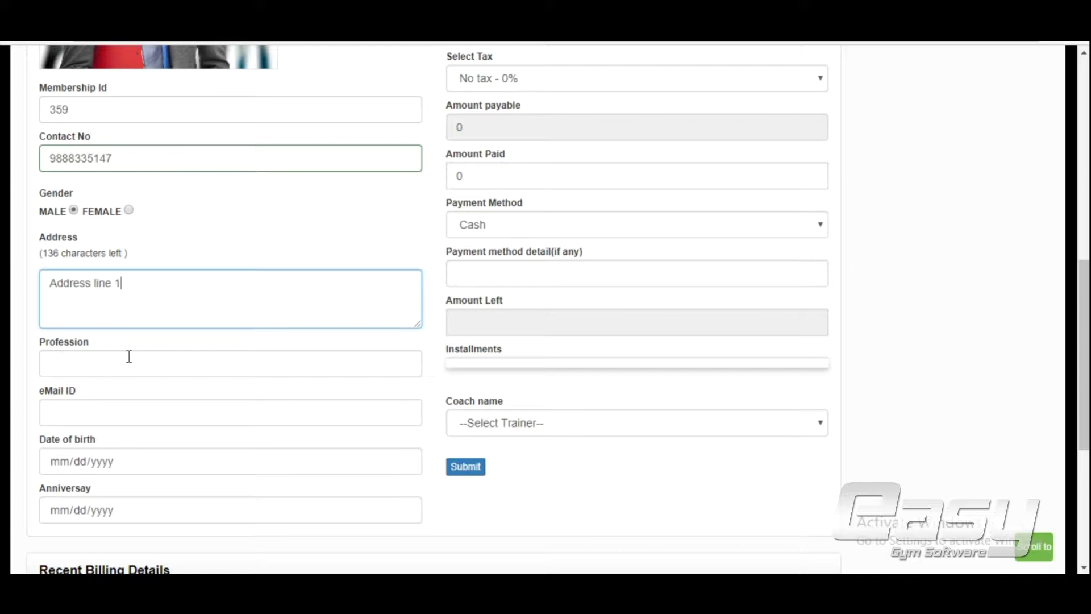
click(128, 357)
text(Business man)
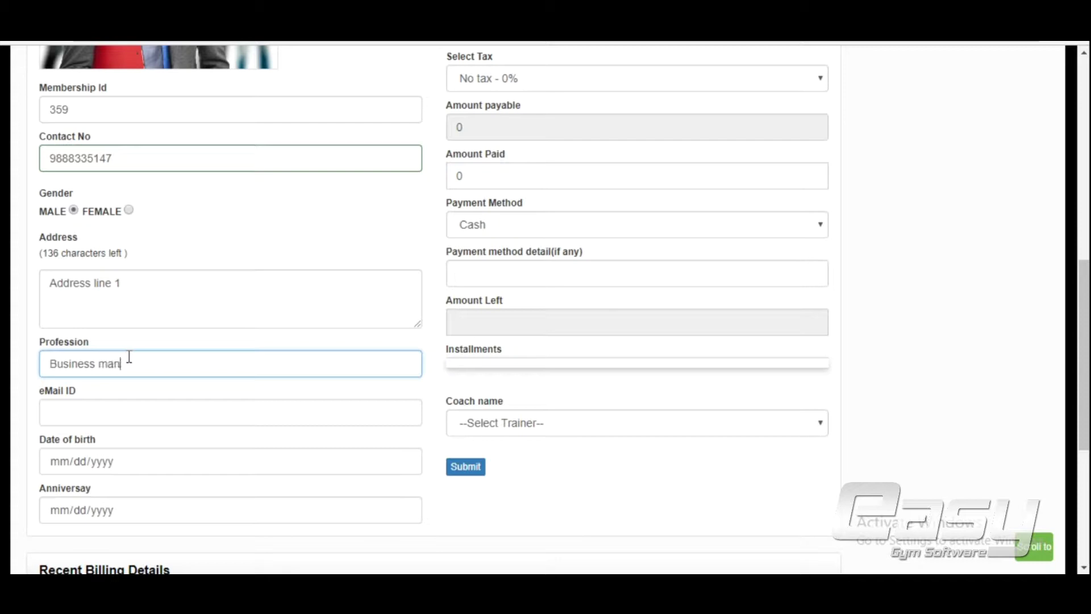
key(Tab)
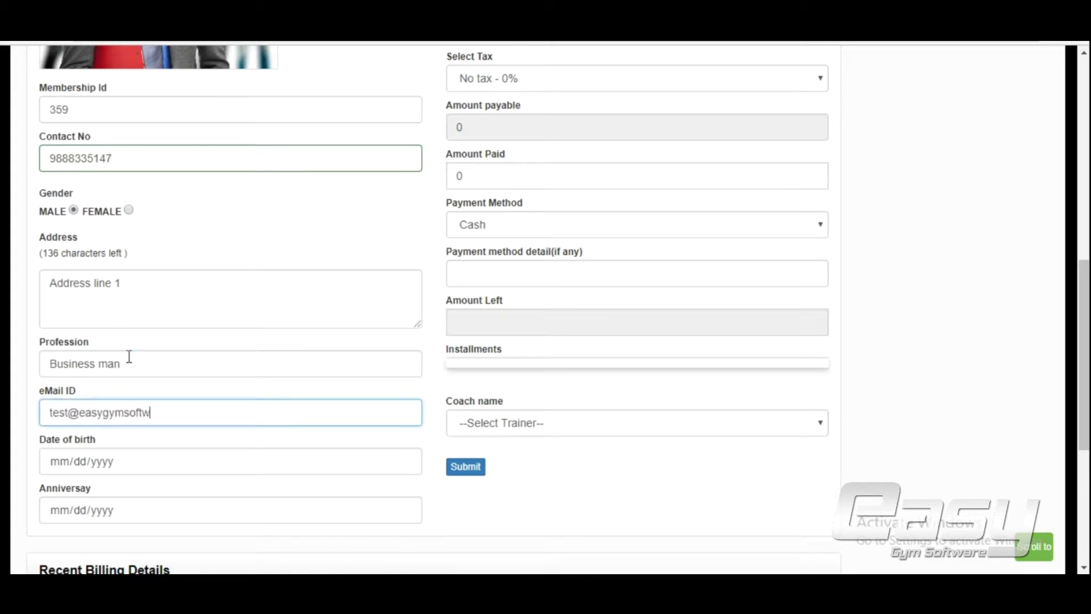
text(.com)
key(Tab)
scroll(129, 357, down, 2)
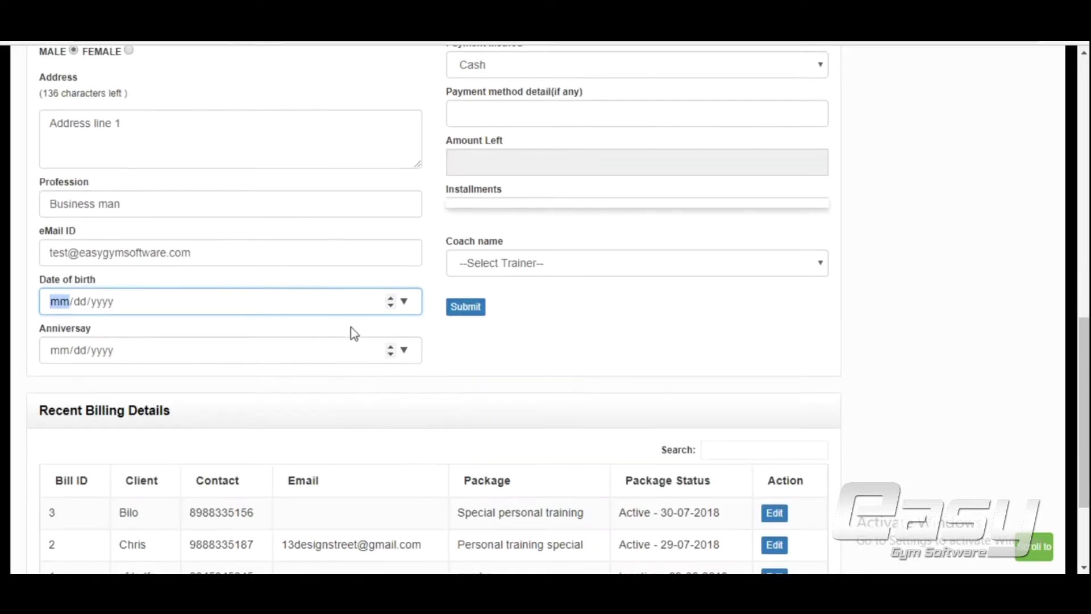
click(406, 301)
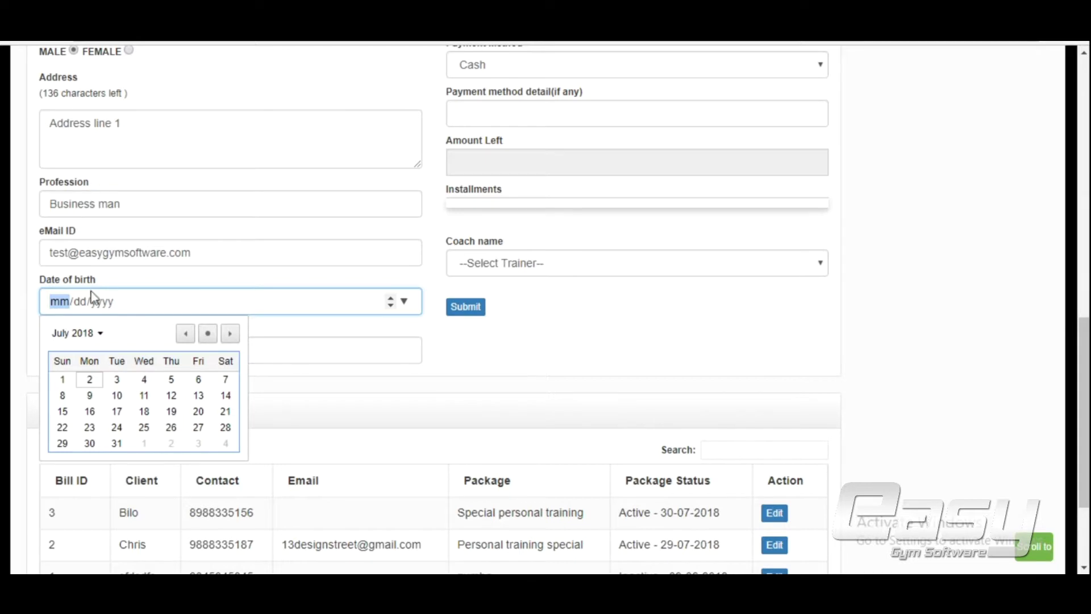
click(89, 380)
text(1993)
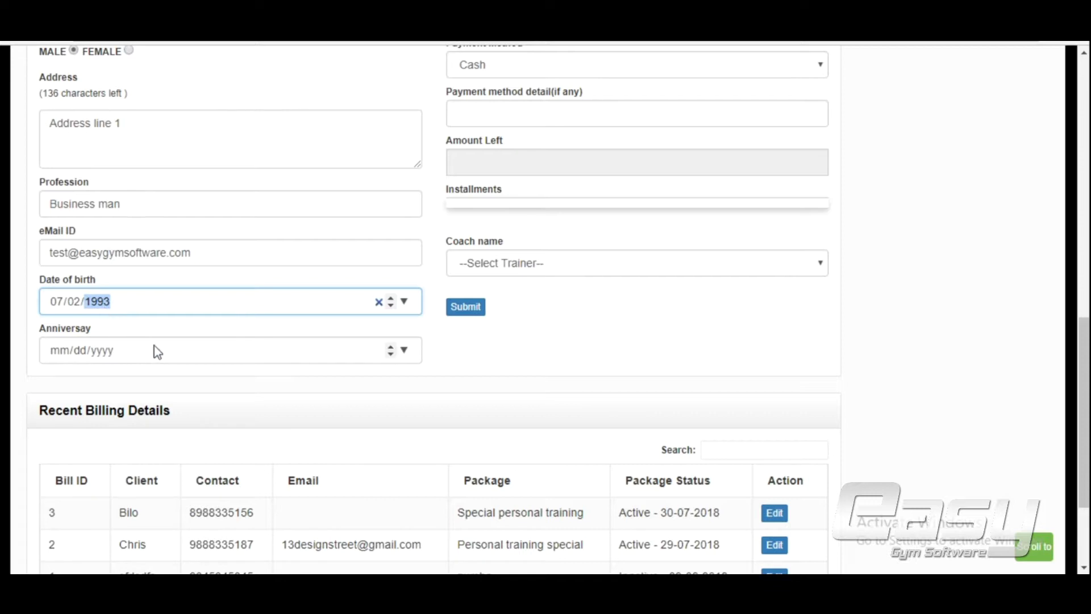
click(402, 354)
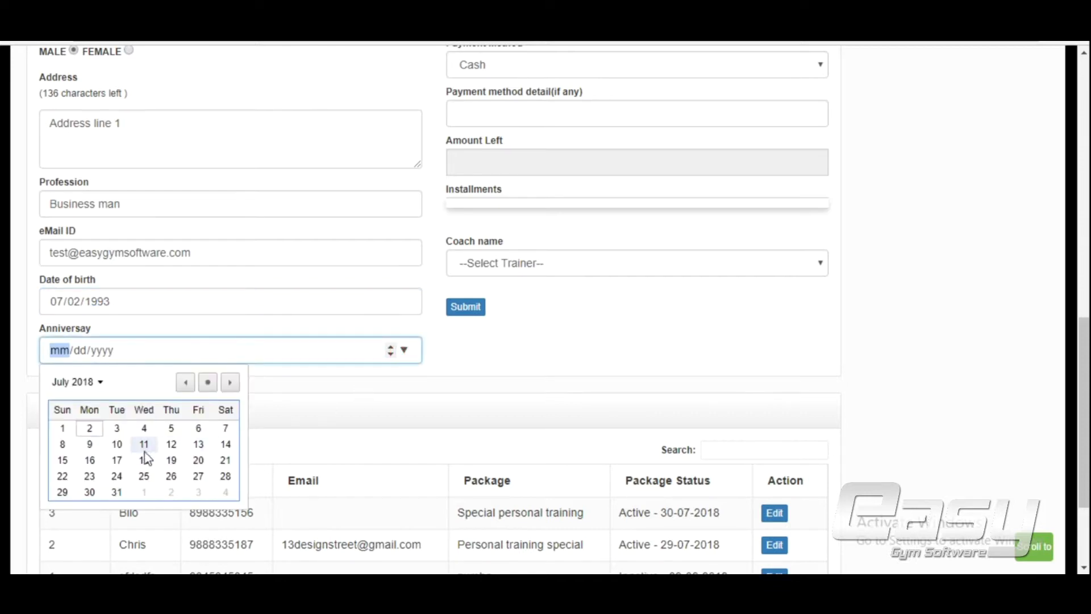
click(108, 429)
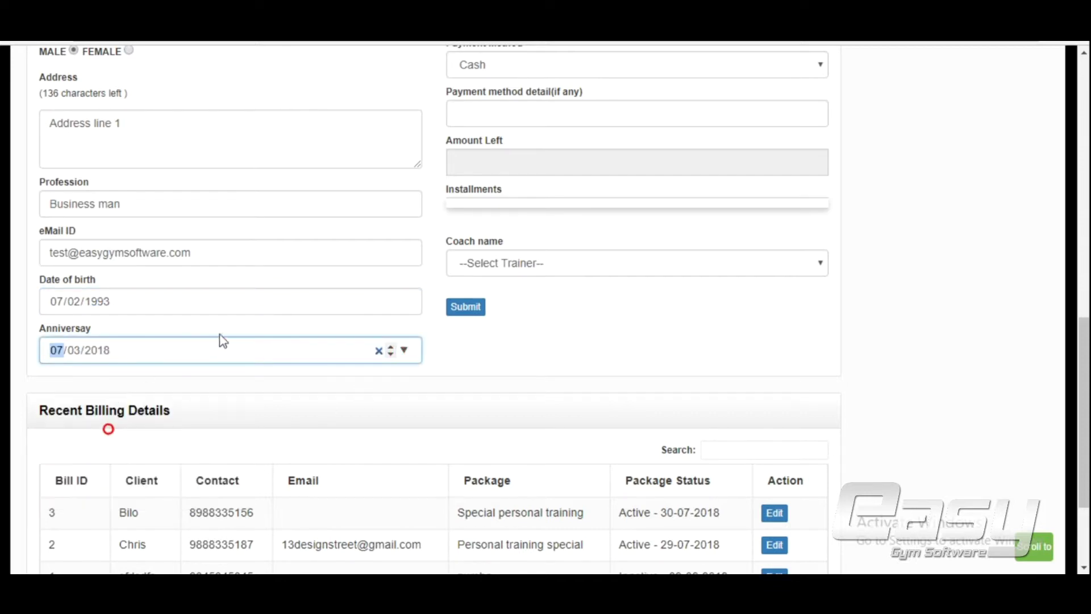
click(102, 352)
Change the Anniversary year to 2002, making it 07/03/2002.
click(513, 375)
scroll(519, 375, up, 1)
scroll(519, 375, up, 2)
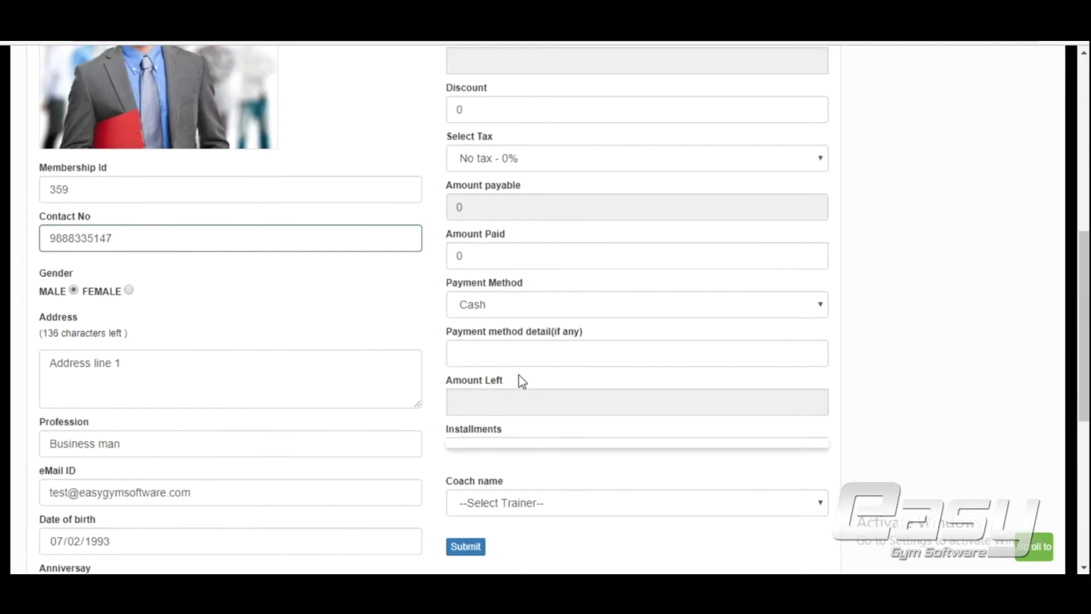
scroll(519, 376, up, 1)
scroll(520, 376, up, 1)
scroll(519, 376, up, 1)
scroll(519, 375, down, 4)
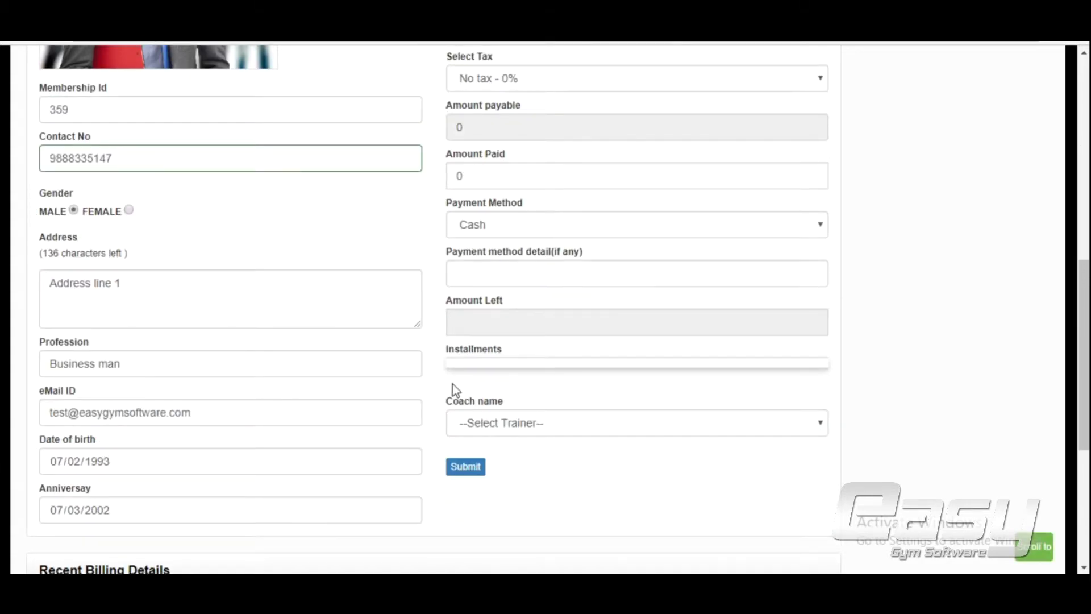
scroll(452, 389, up, 6)
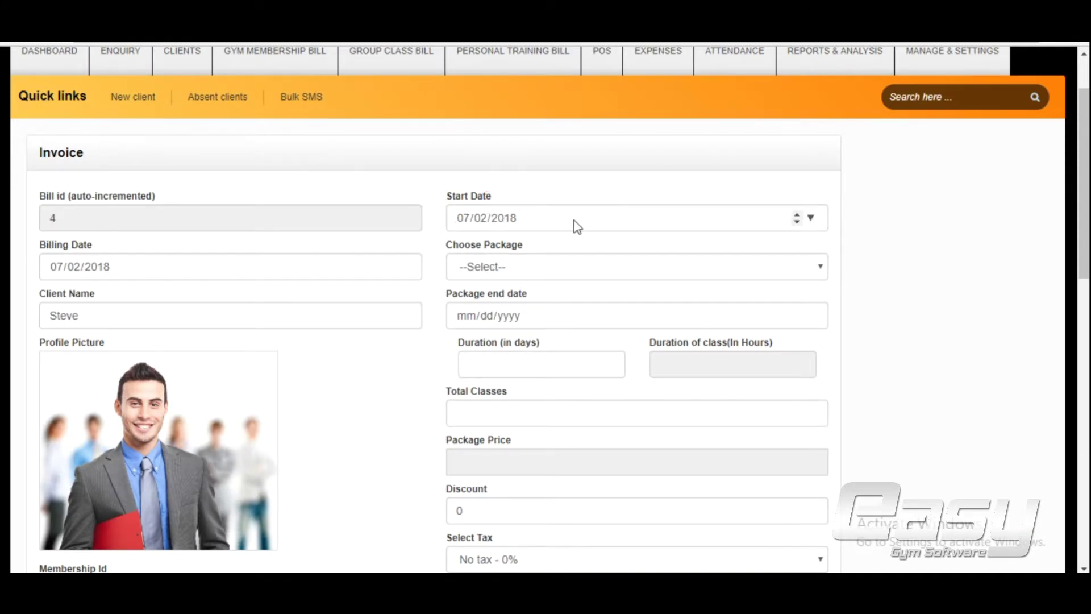
Pick 1 July 2018 in the Start Date calendar.
click(810, 217)
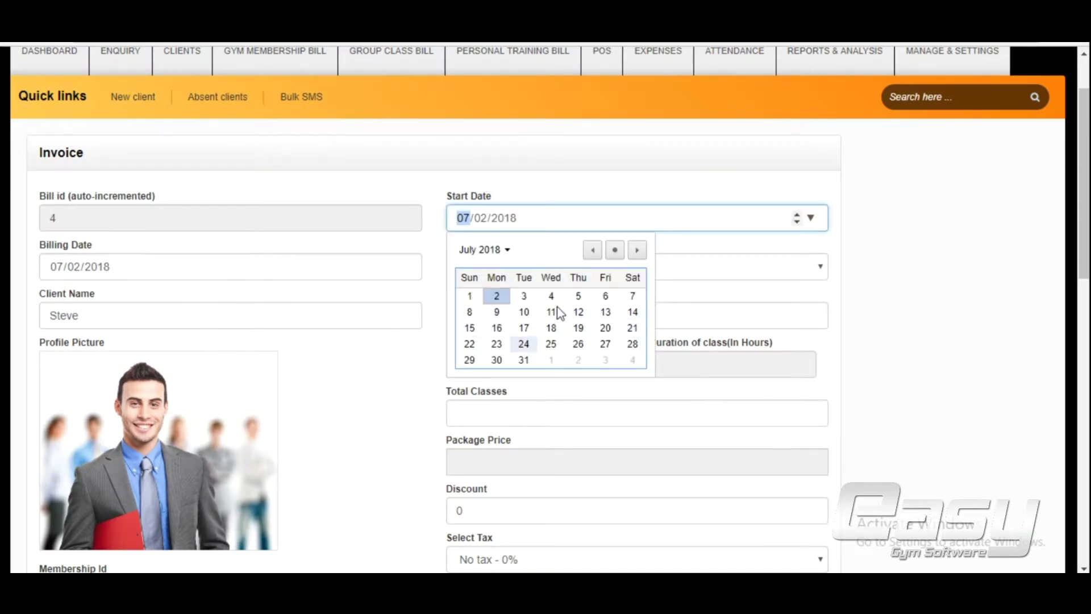
click(950, 323)
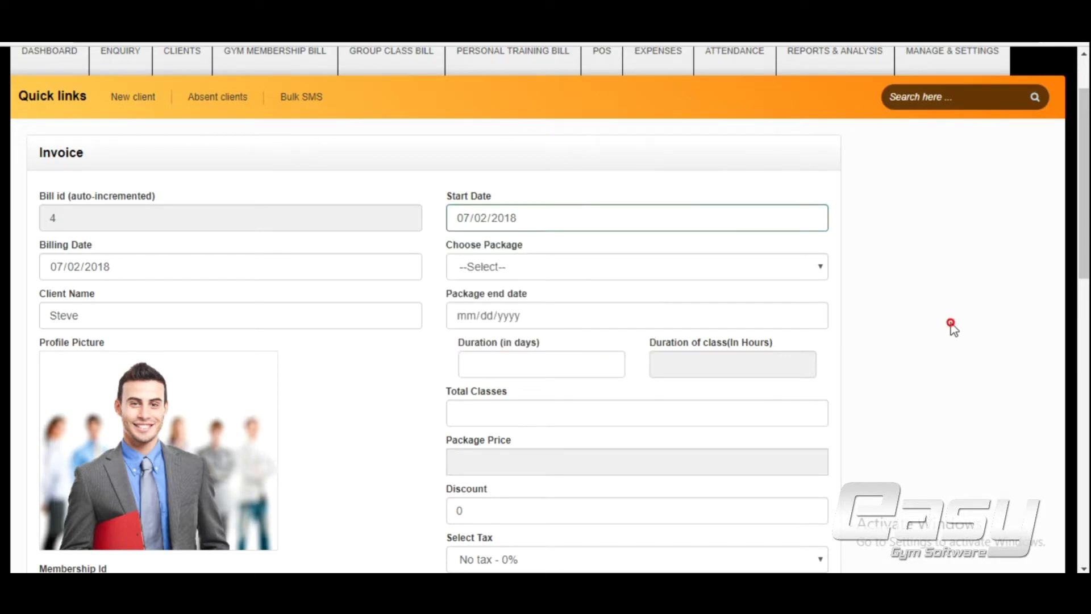
scroll(802, 291, down, 1)
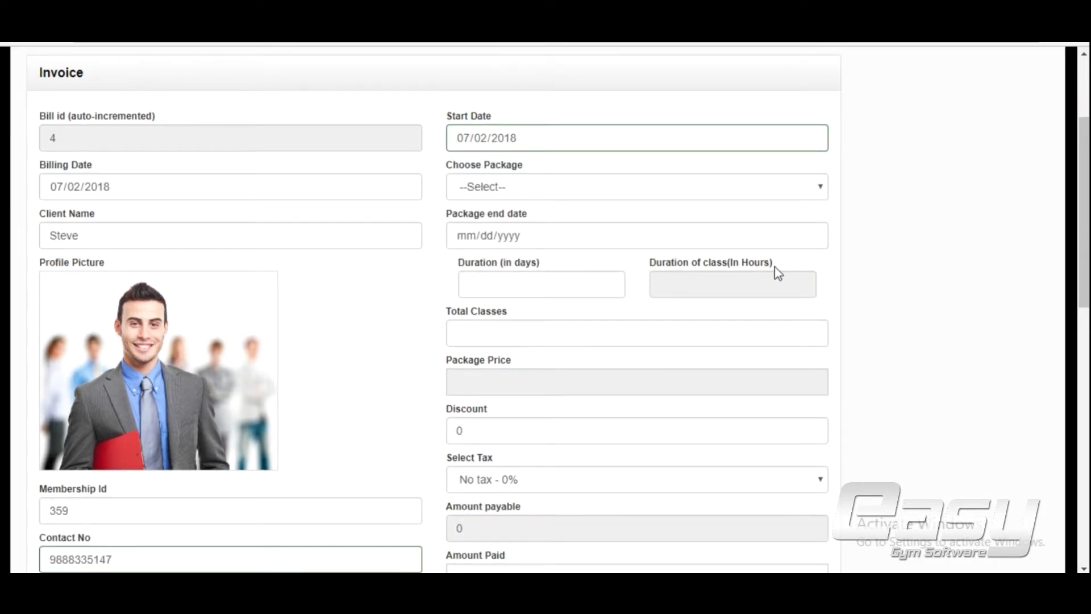
click(811, 139)
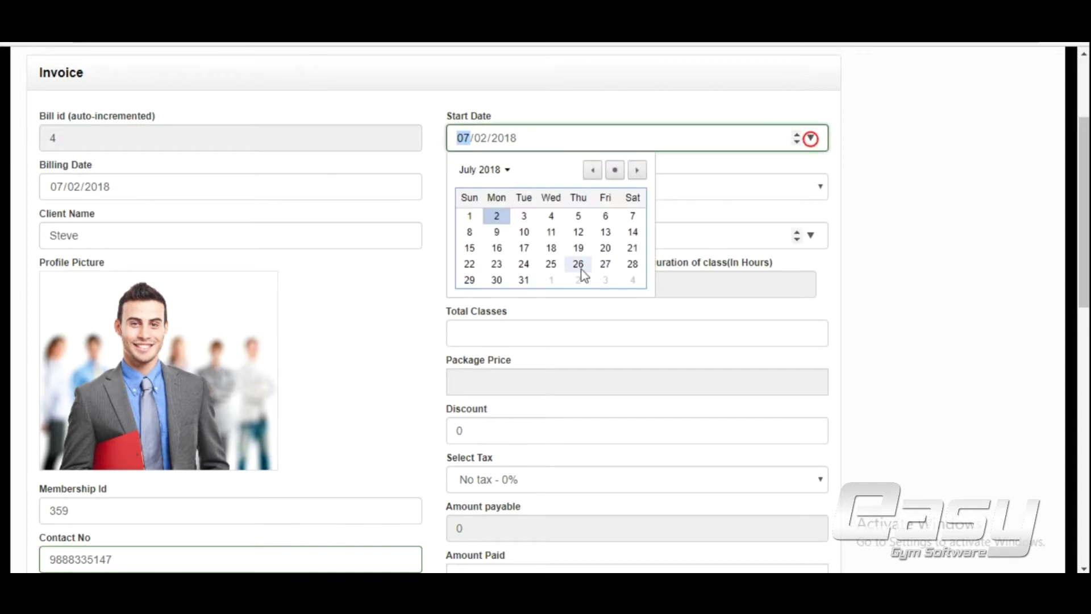
click(470, 216)
click(793, 189)
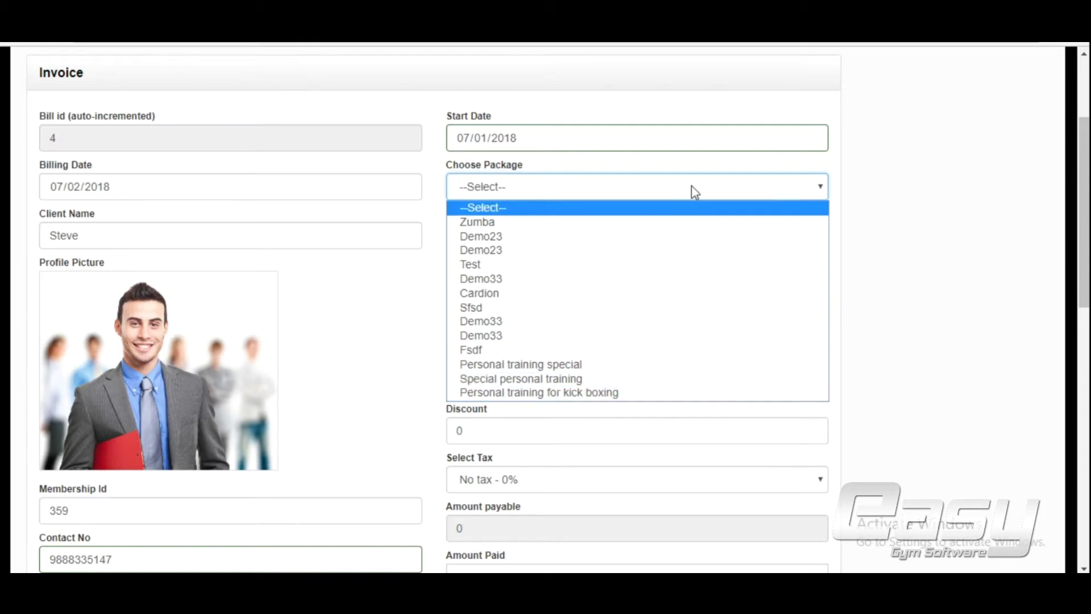
Choose the kickboxing personal training package and check its duration and price.
click(669, 393)
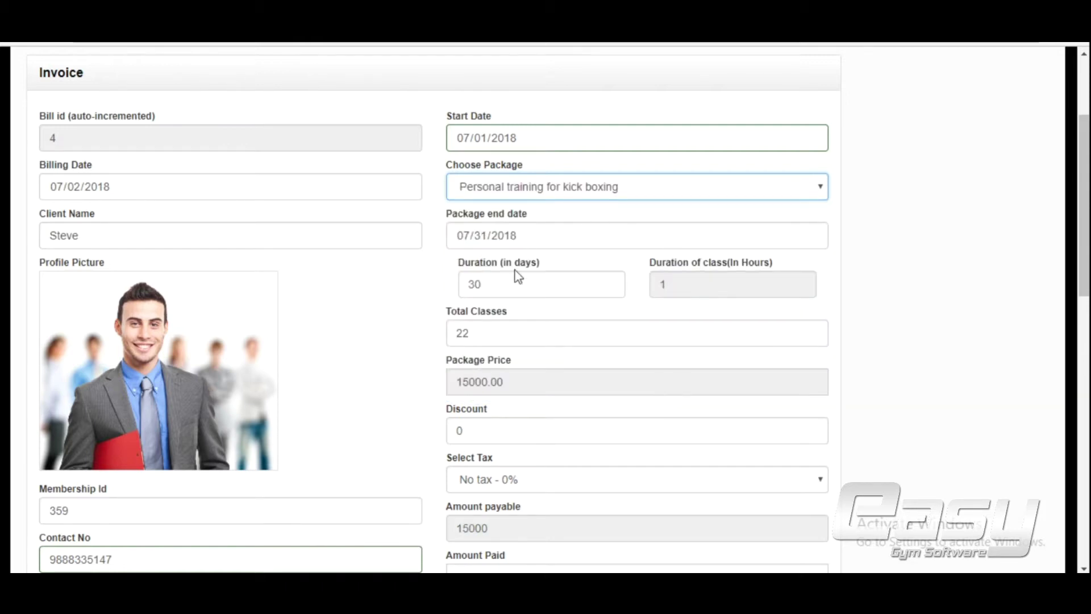
scroll(778, 208, up, 5)
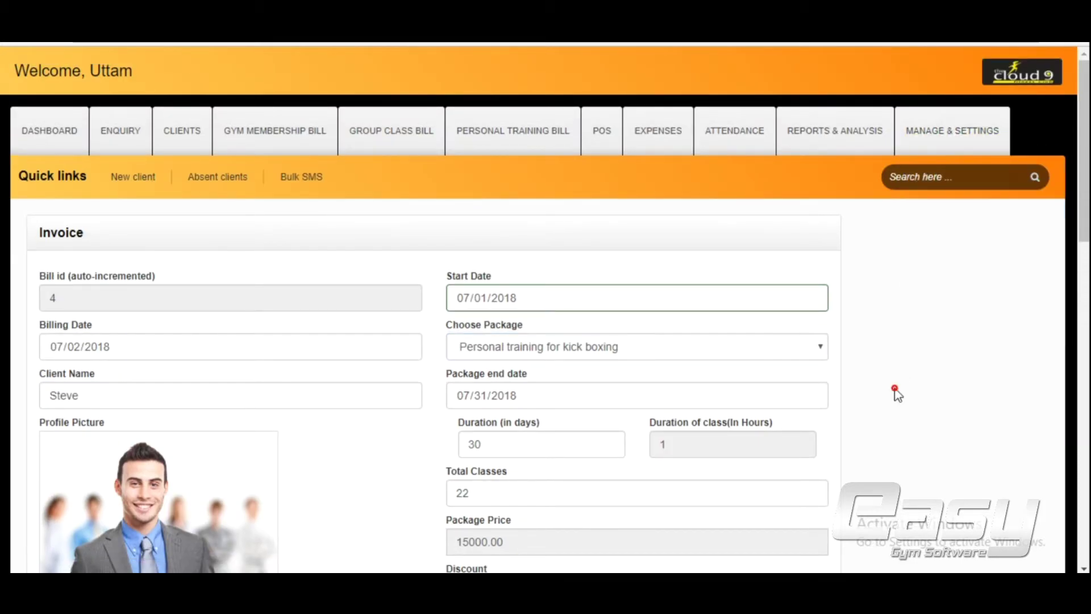
scroll(890, 388, down, 2)
click(537, 285)
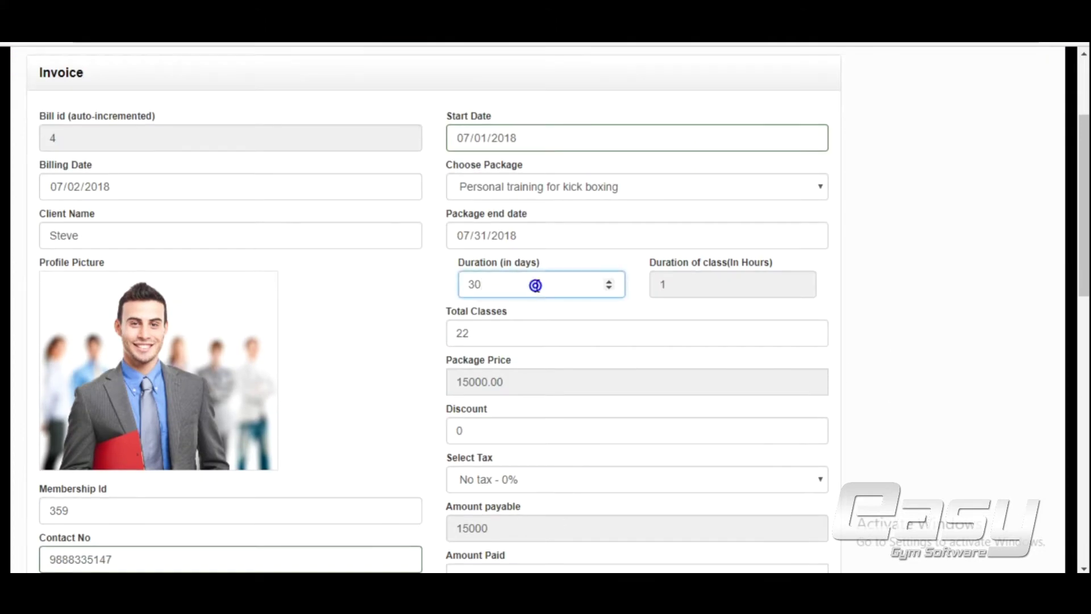
click(537, 285)
click(691, 284)
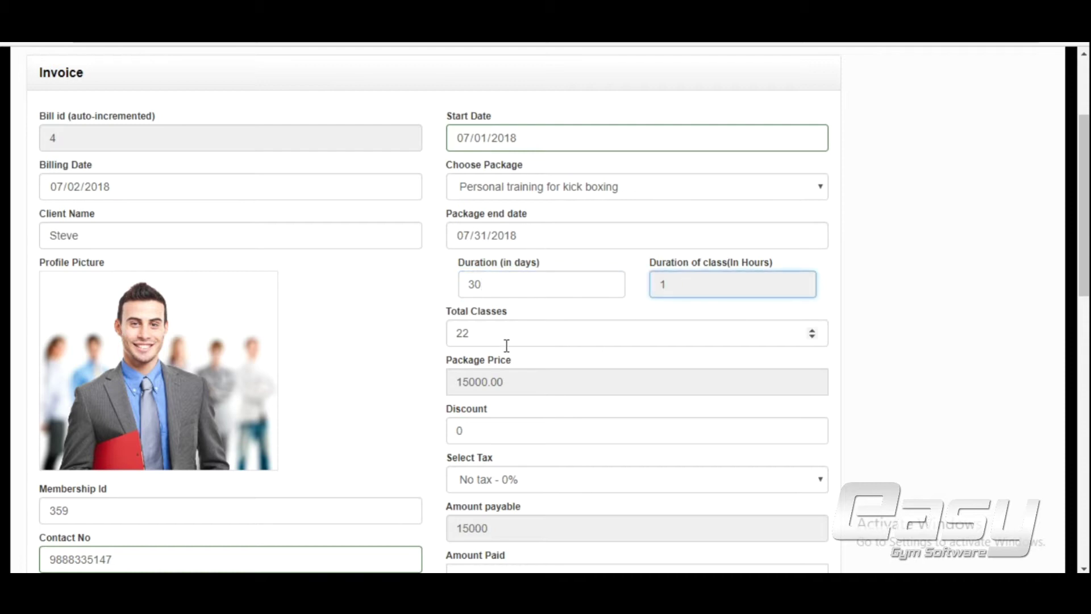
click(532, 383)
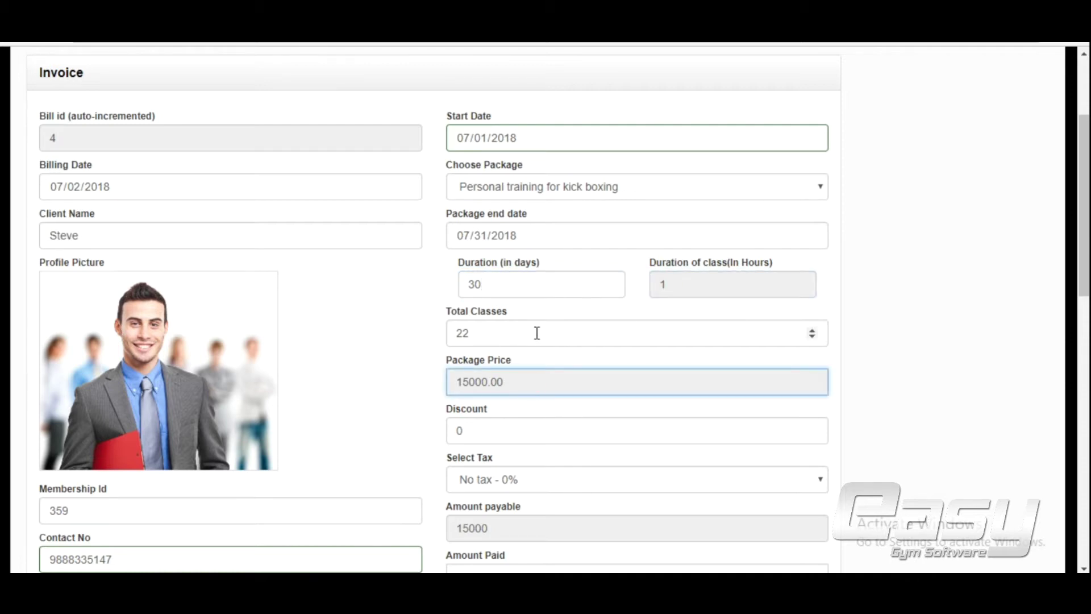
Change Total Classes from 22 to 25 and review the 07/31/2018 end date.
click(536, 333)
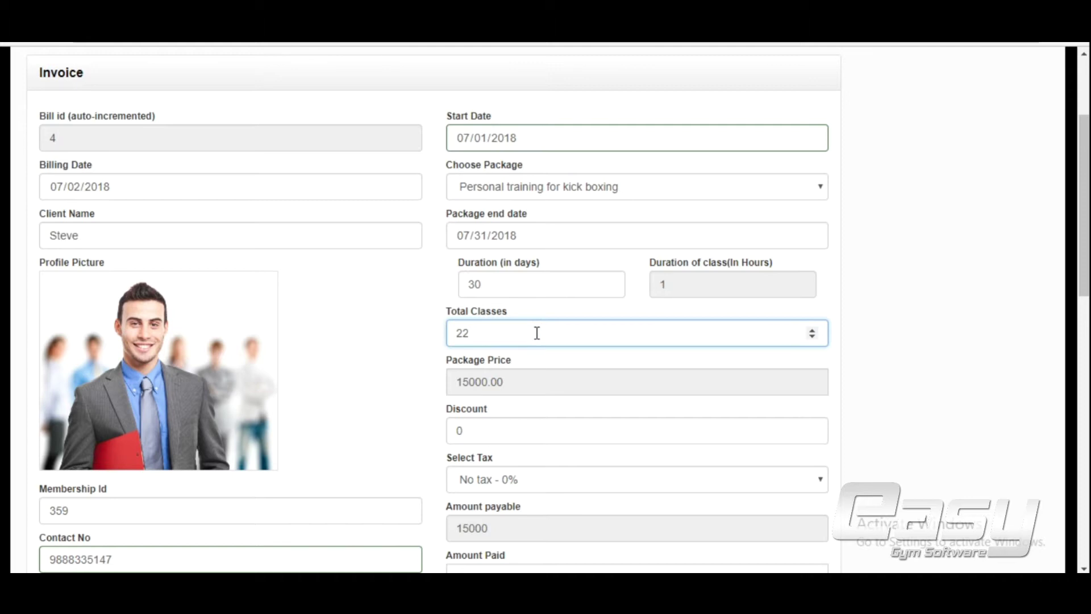
drag(537, 332, 449, 331)
text(2)
click(416, 340)
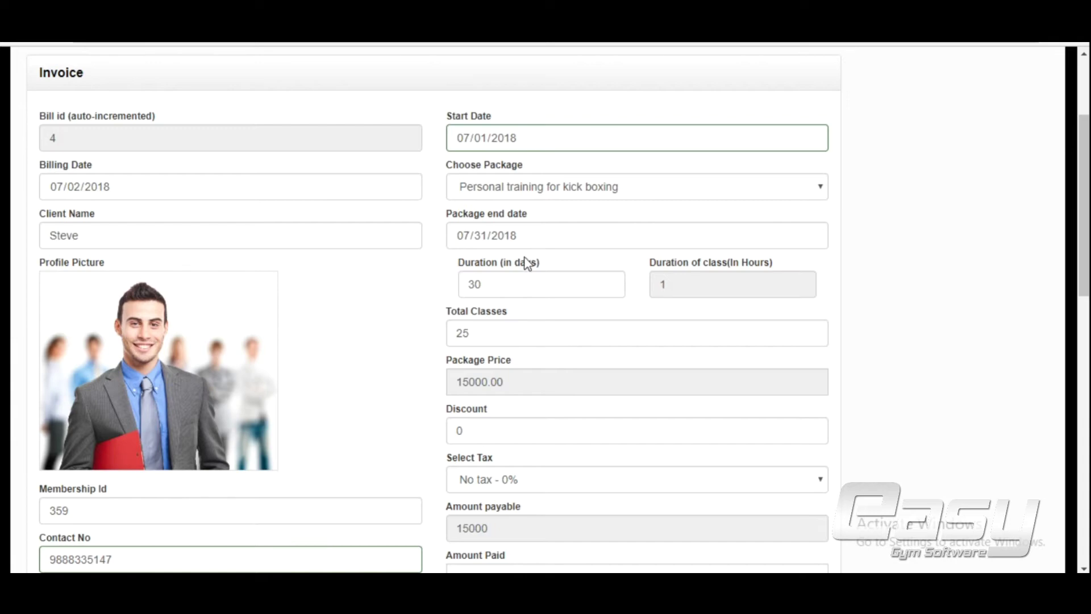
click(529, 235)
click(508, 143)
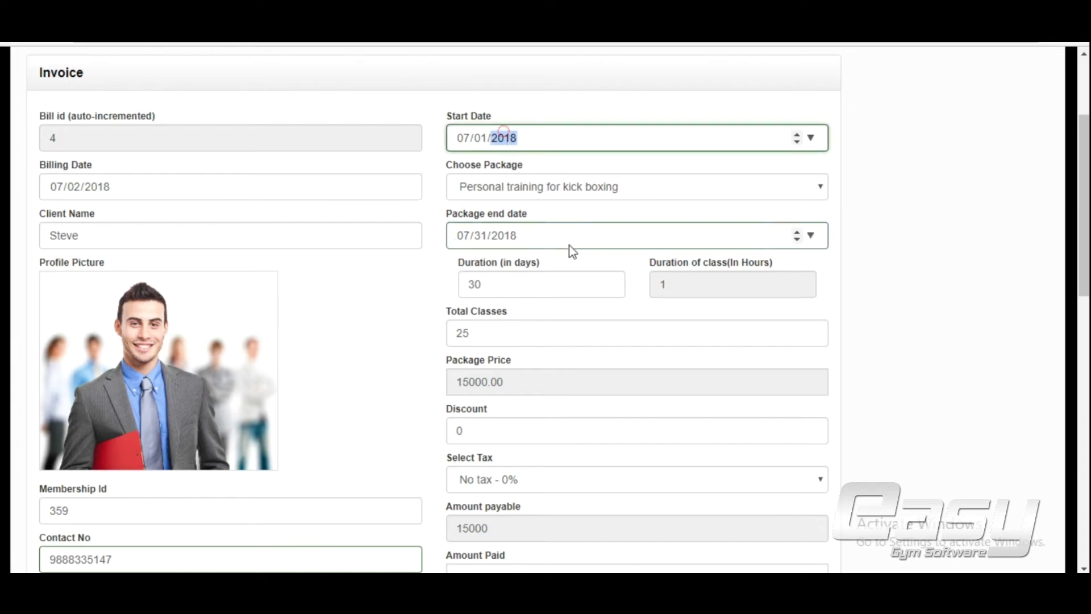
click(538, 287)
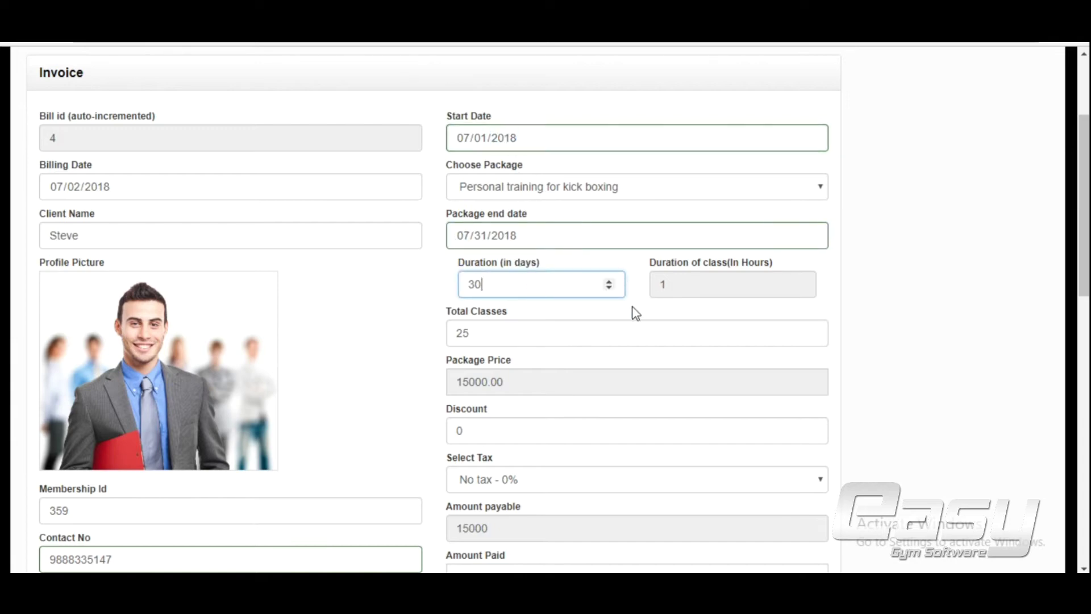
scroll(597, 333, down, 2)
Enter a 1000 discount, bringing the payable amount to 14000.
click(478, 270)
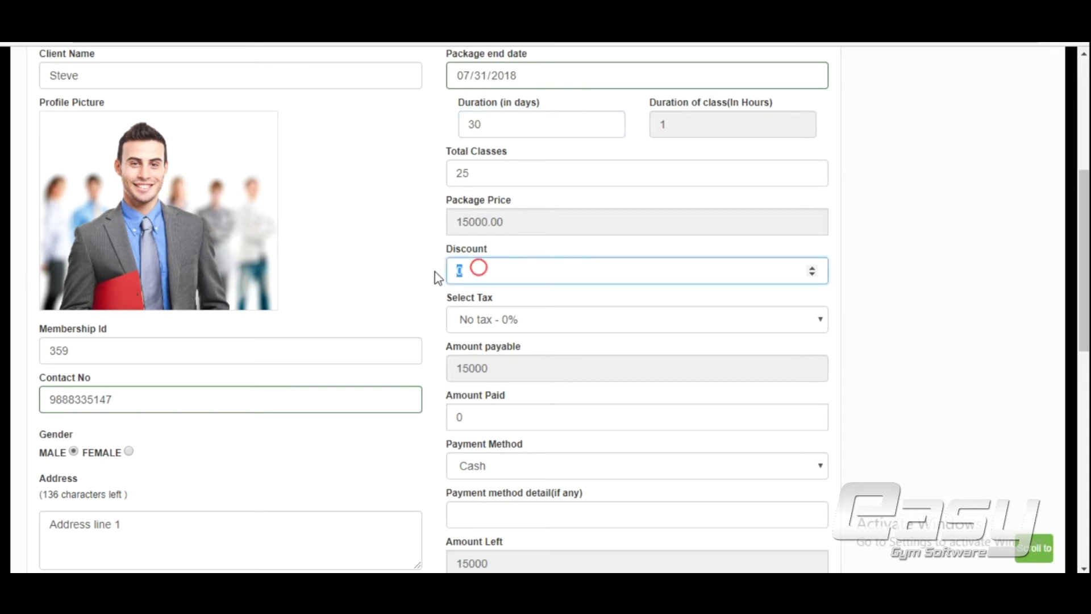
key(BackSpace)
text(1000)
click(401, 282)
Apply Goods and service tax - 18% as the bill's tax.
click(464, 321)
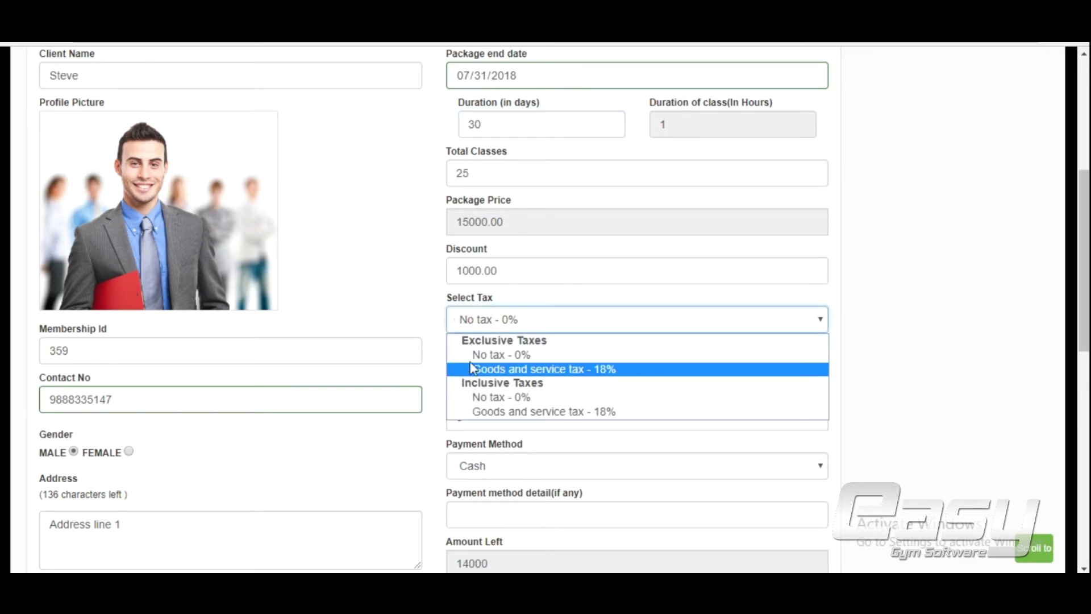
click(474, 411)
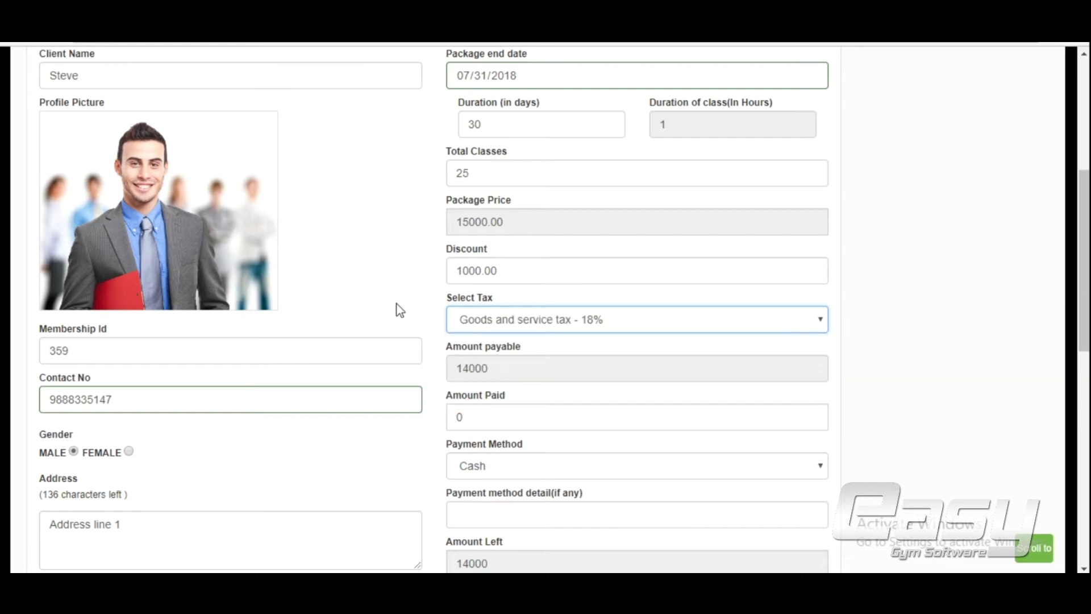
click(481, 323)
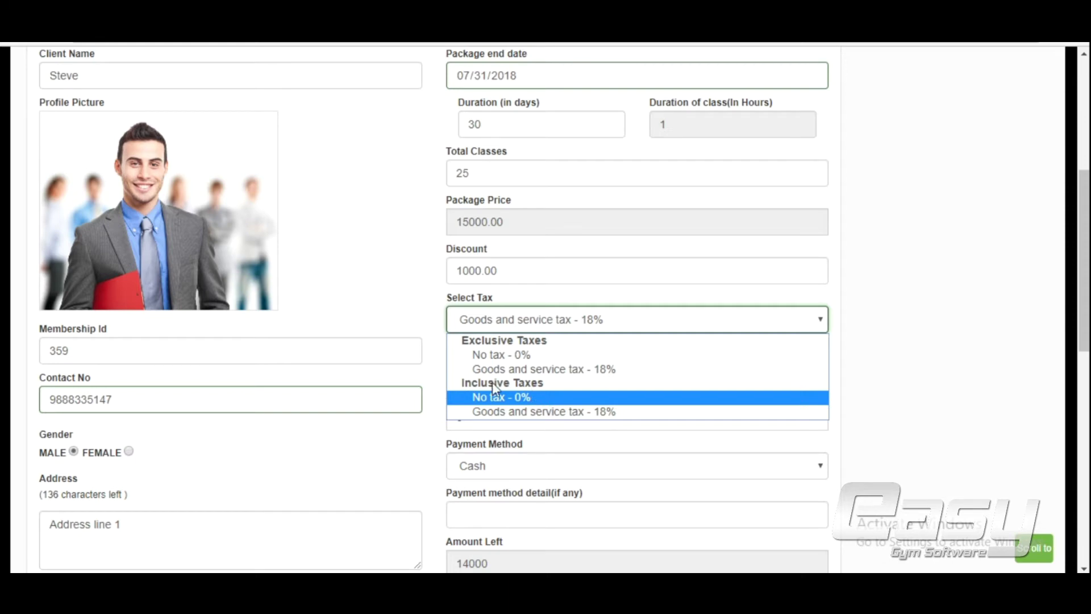
click(410, 305)
scroll(410, 302, down, 2)
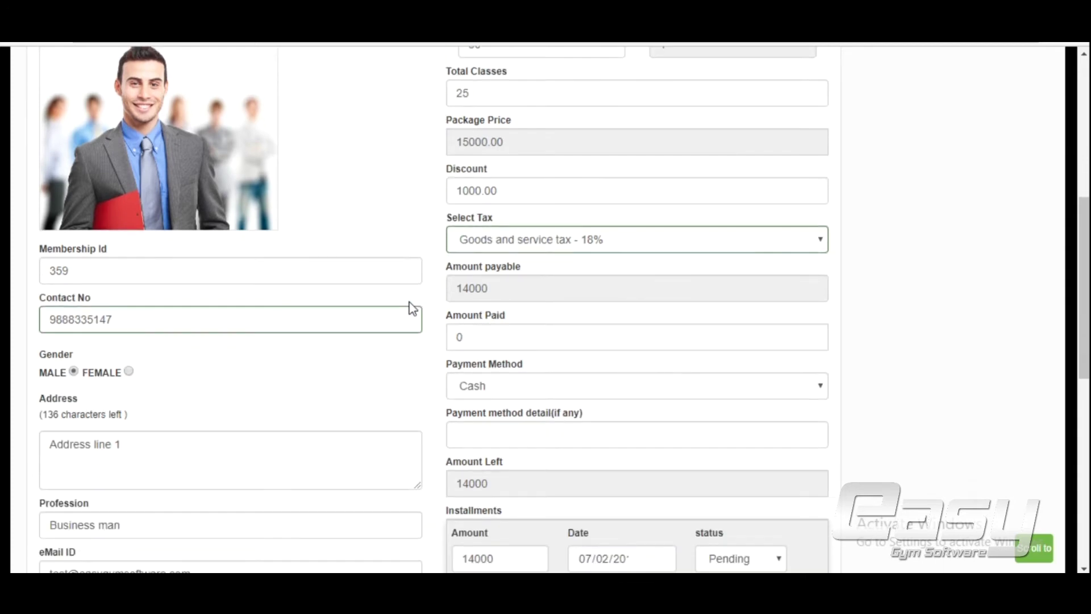
scroll(409, 305, down, 2)
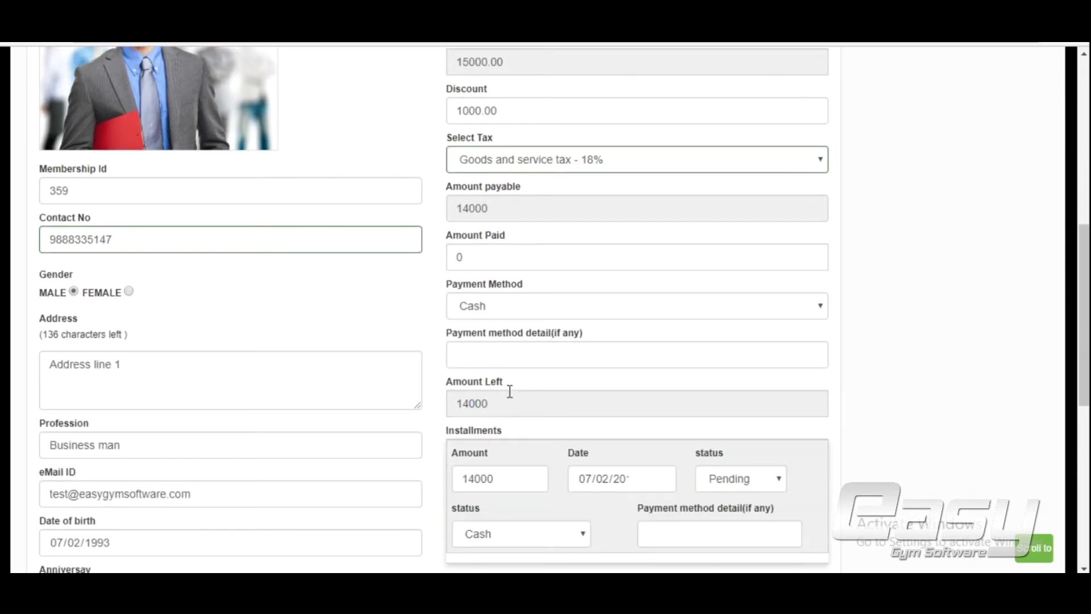
Record 10000 paid by cheque number 0001, leaving a 4000 installment.
double_click(495, 259)
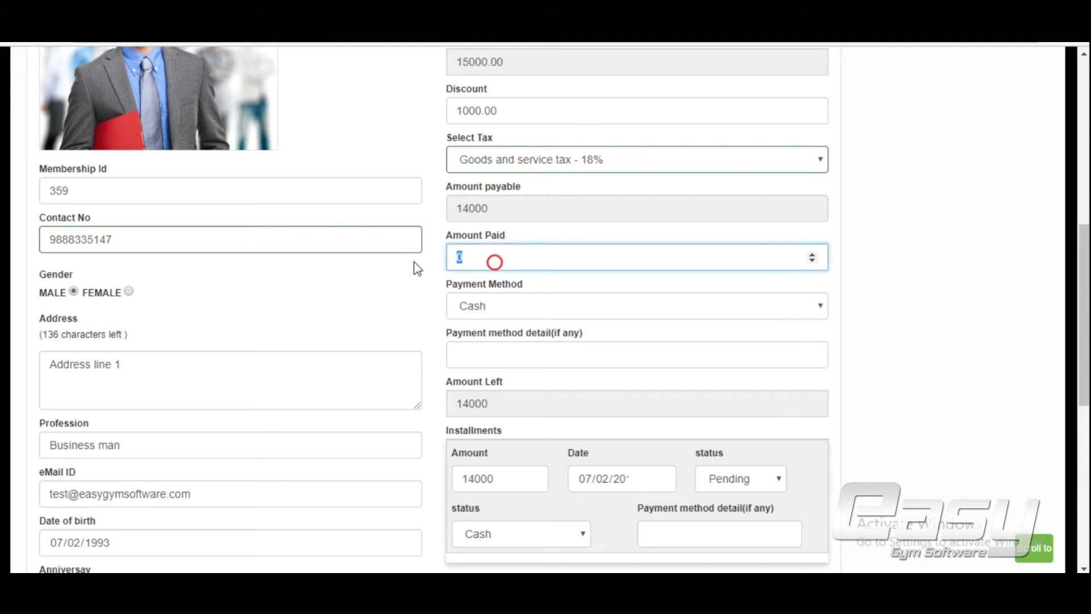
text(1000)
text(0)
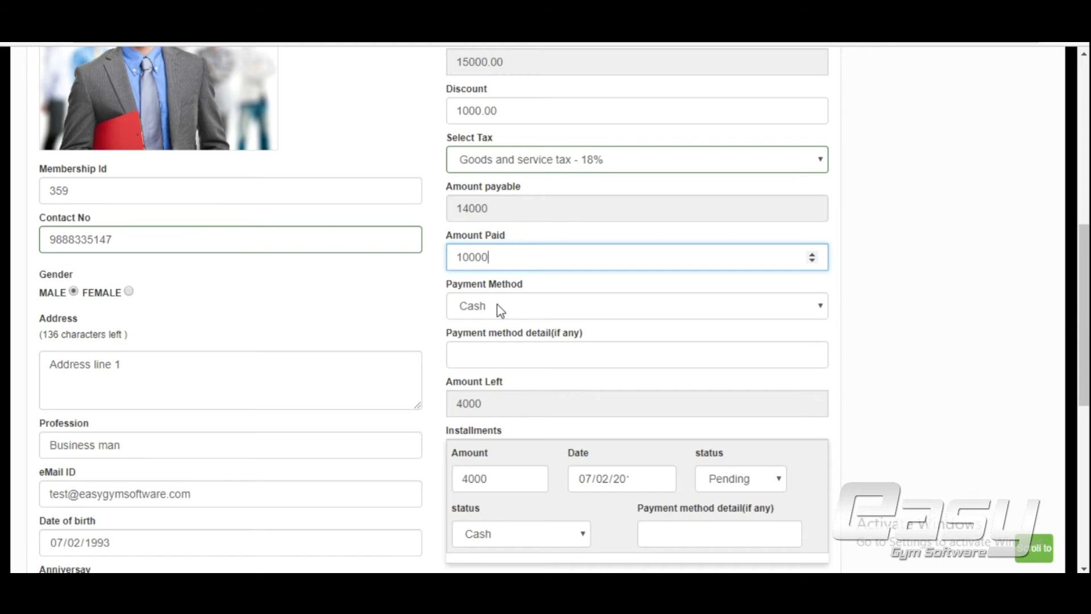
click(497, 306)
click(498, 369)
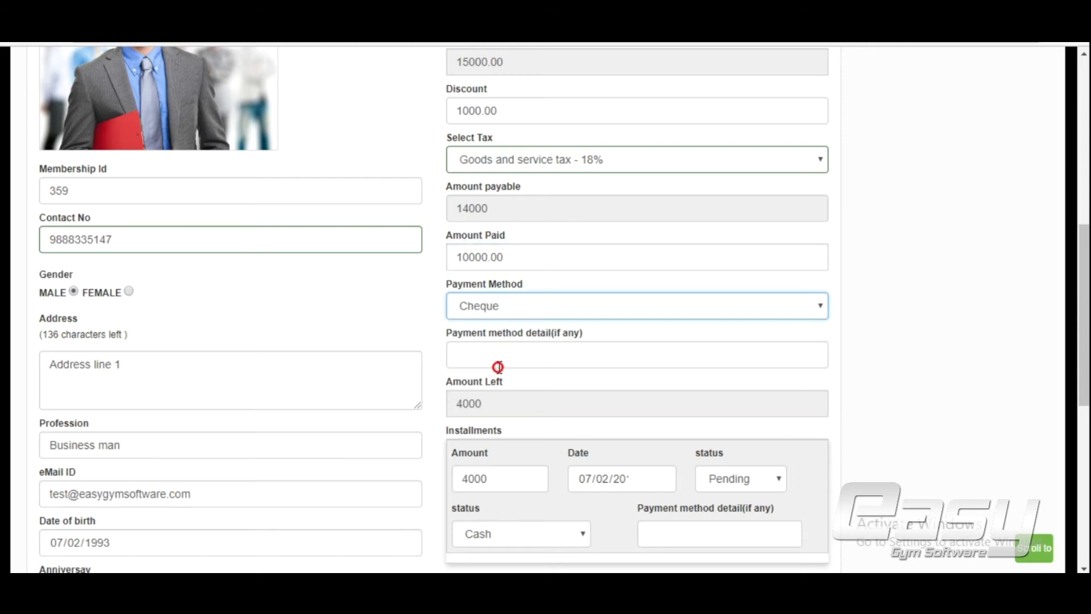
scroll(487, 360, down, 3)
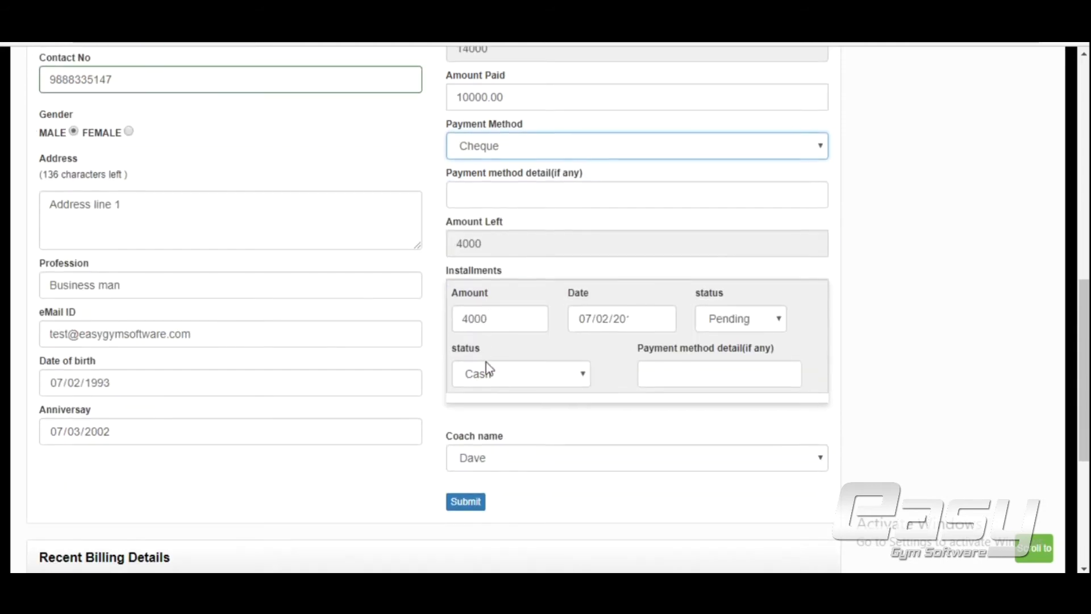
scroll(495, 401, down, 3)
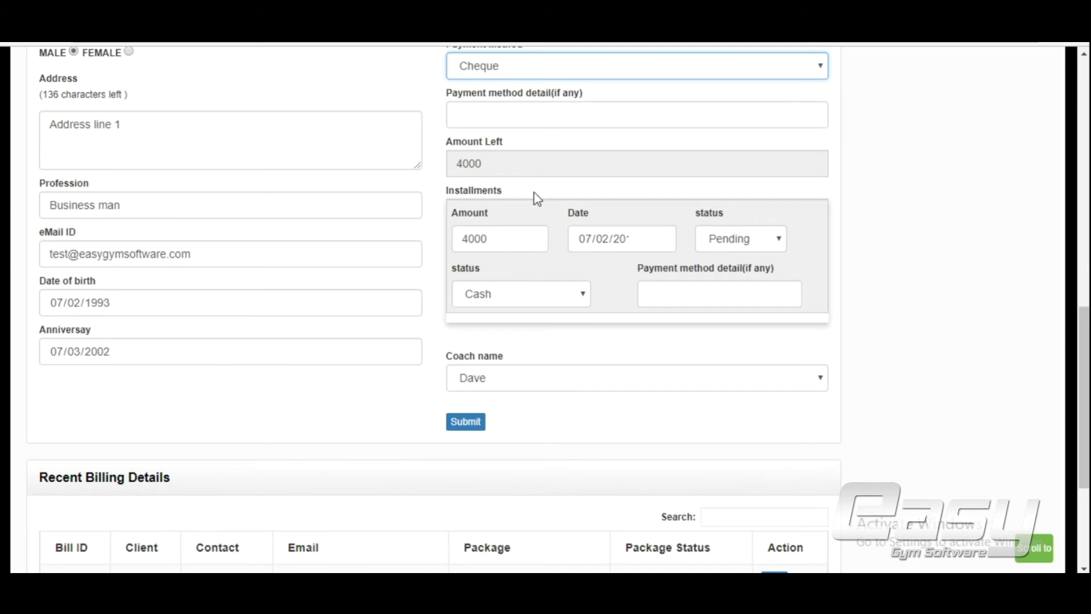
click(554, 115)
text(ch)
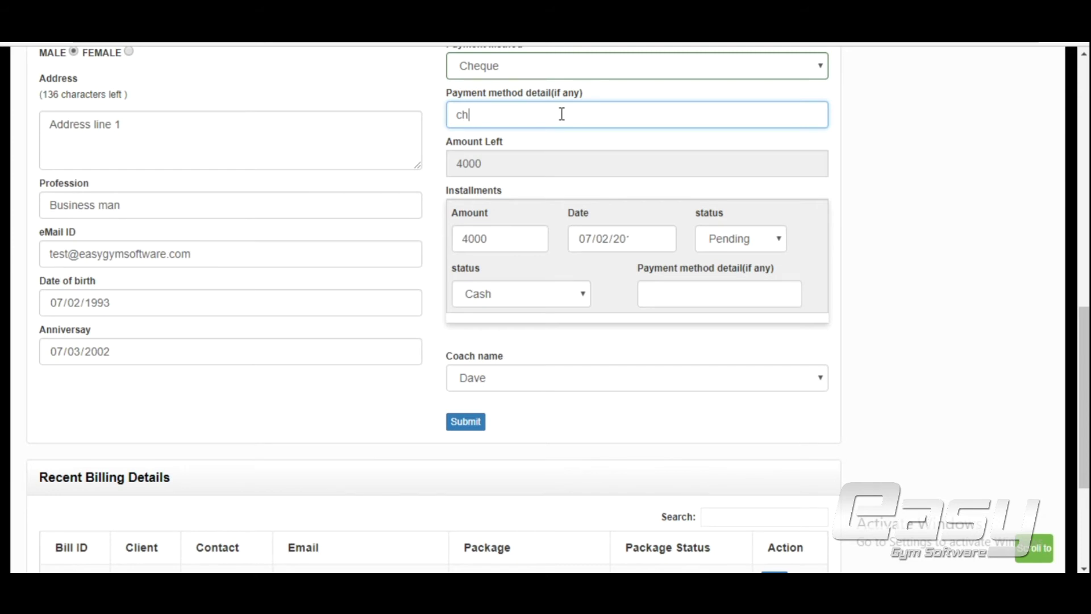
text(eq)
text(ue numb)
text(er 0001)
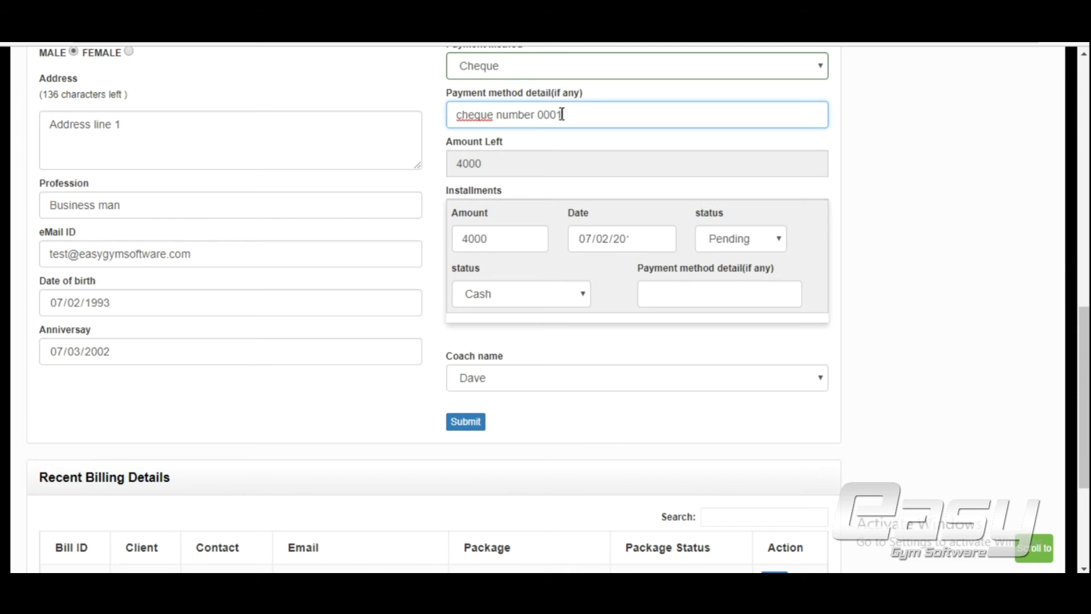
click(521, 193)
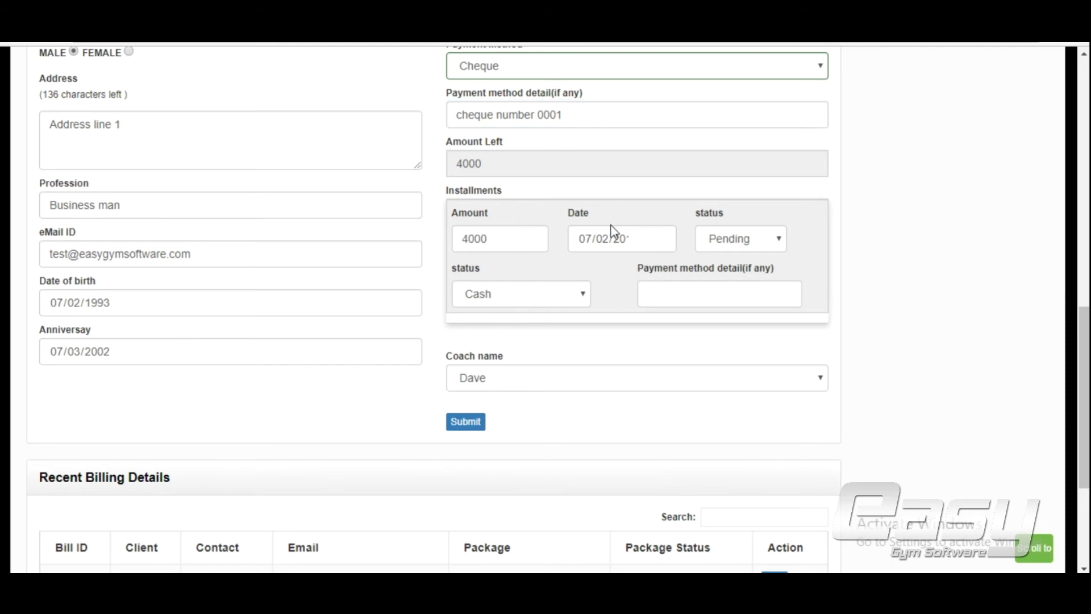
scroll(516, 292, up, 1)
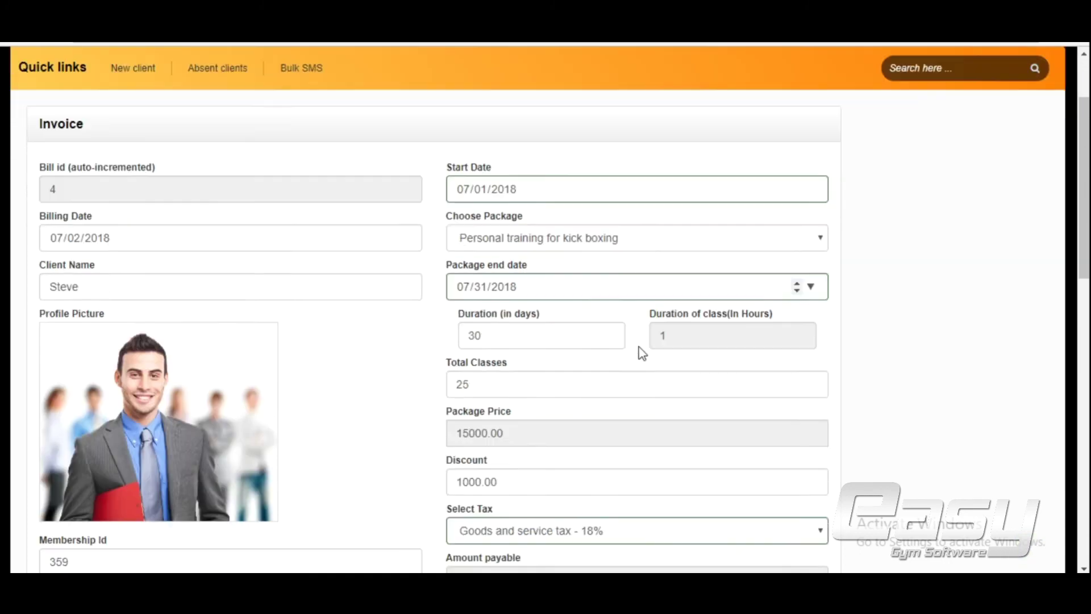
scroll(642, 352, down, 5)
scroll(642, 352, down, 3)
Keep the 4000 installment marked Pending and submit Steve's personal training bill.
click(774, 319)
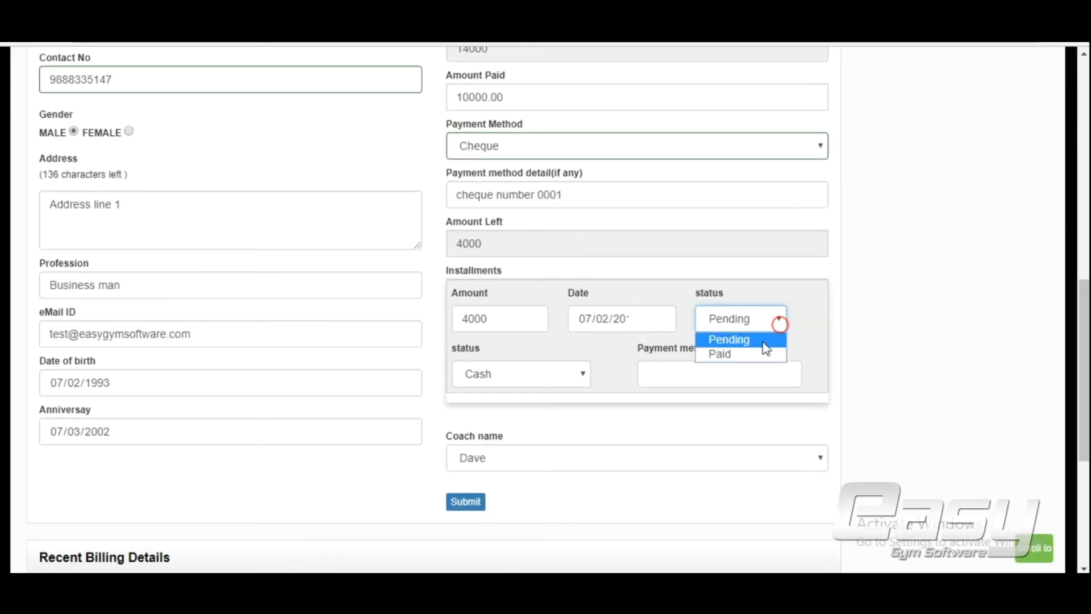
click(864, 326)
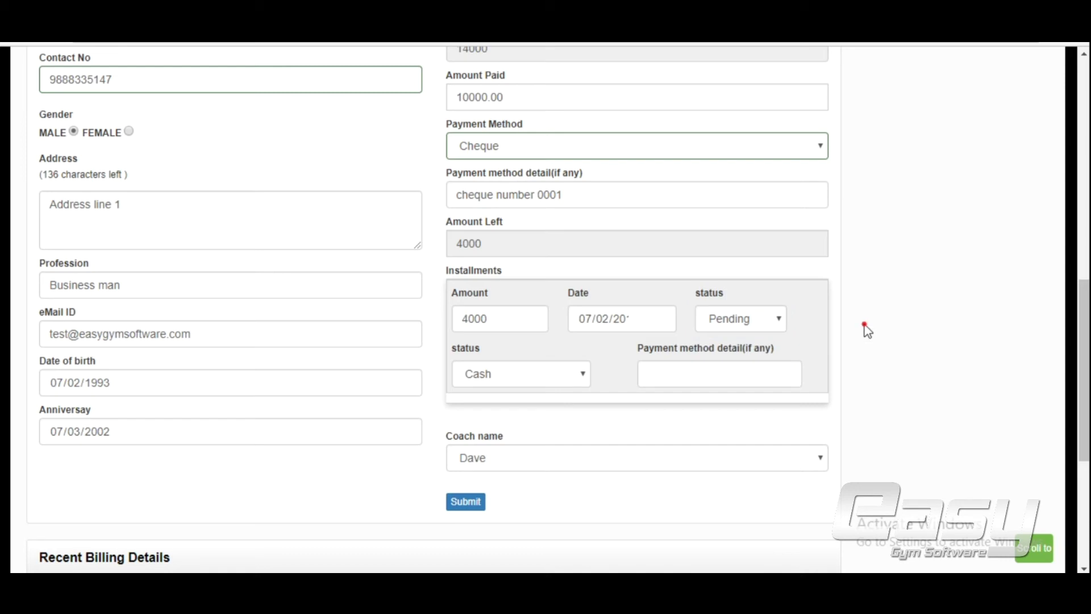
scroll(864, 324, down, 1)
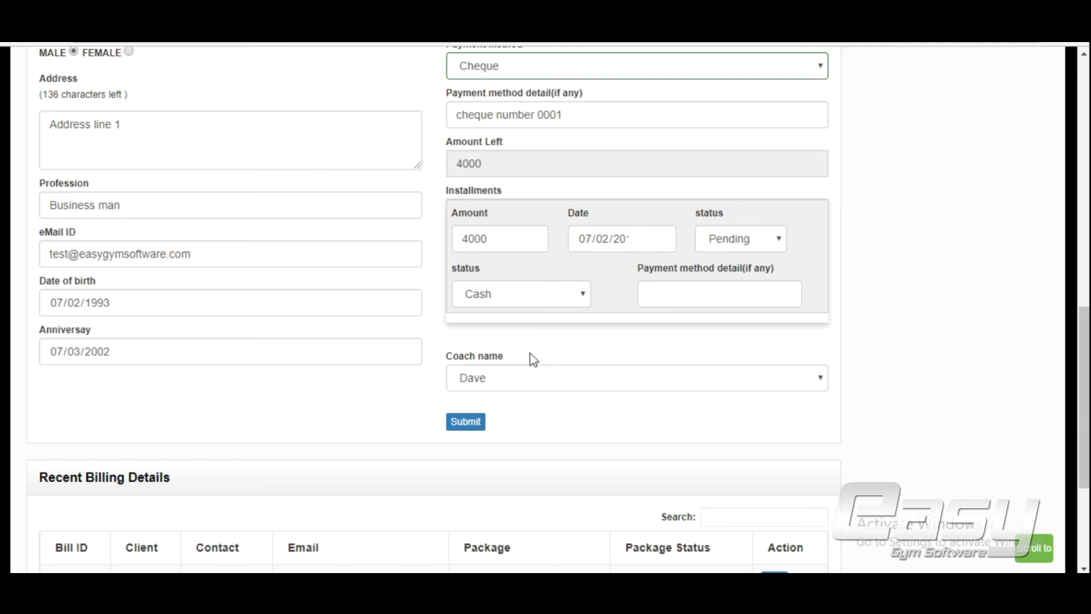
click(465, 421)
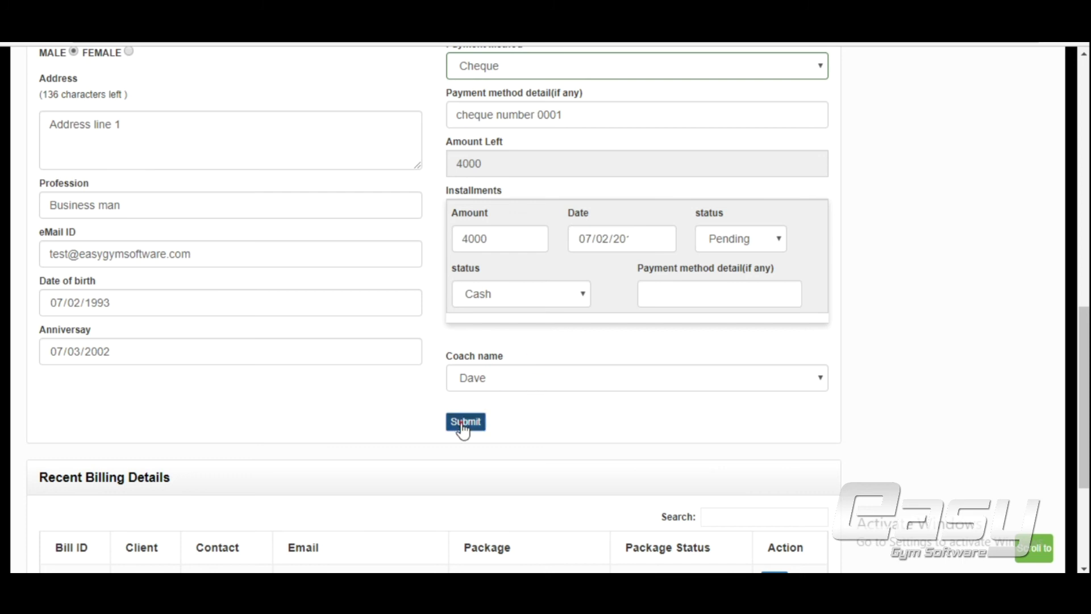